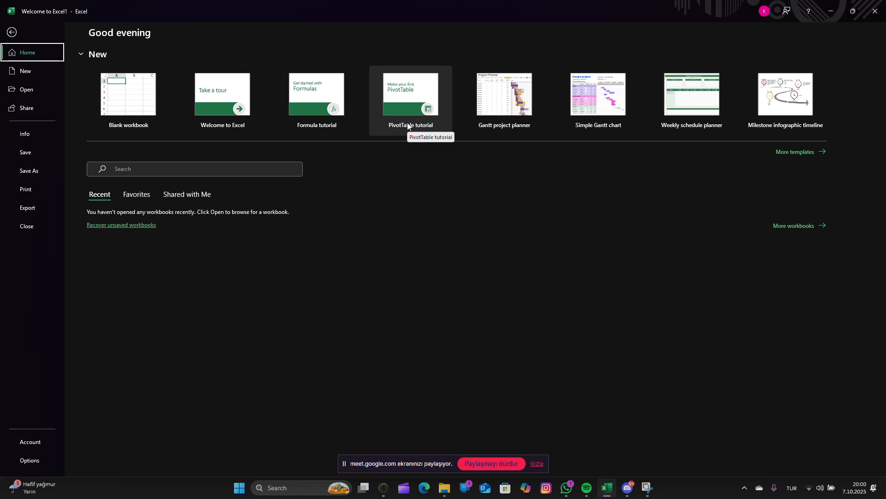
# Step: Switch to the Google Meet call to check the in-call messages, and return to Excel
pyautogui.moveTo(384, 487)
pyautogui.moveTo(368, 454)
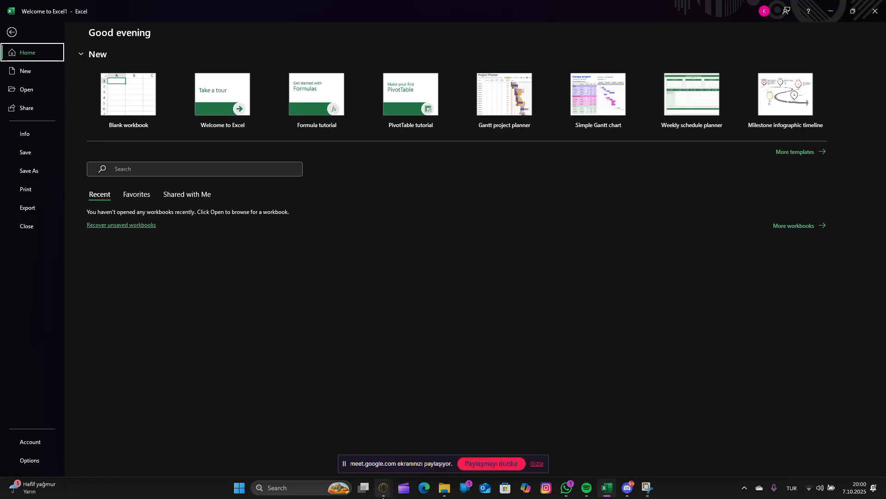
pyautogui.click(304, 419)
pyautogui.click(828, 423)
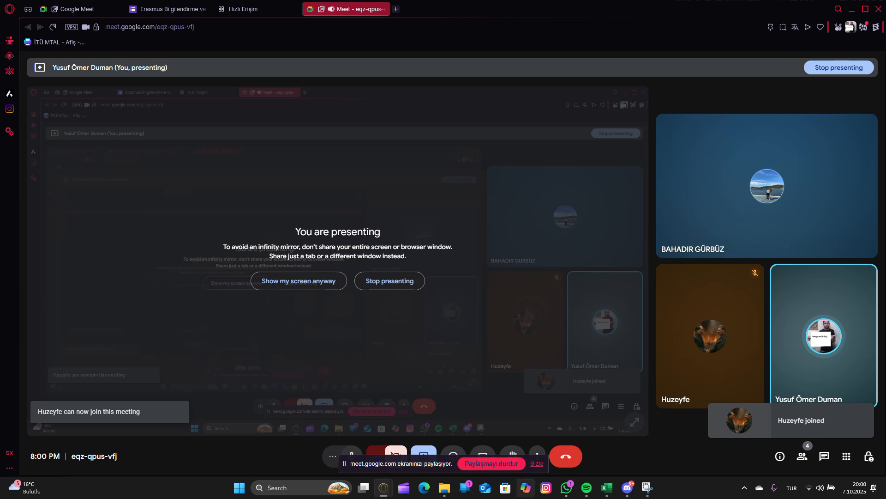
pyautogui.moveTo(628, 493)
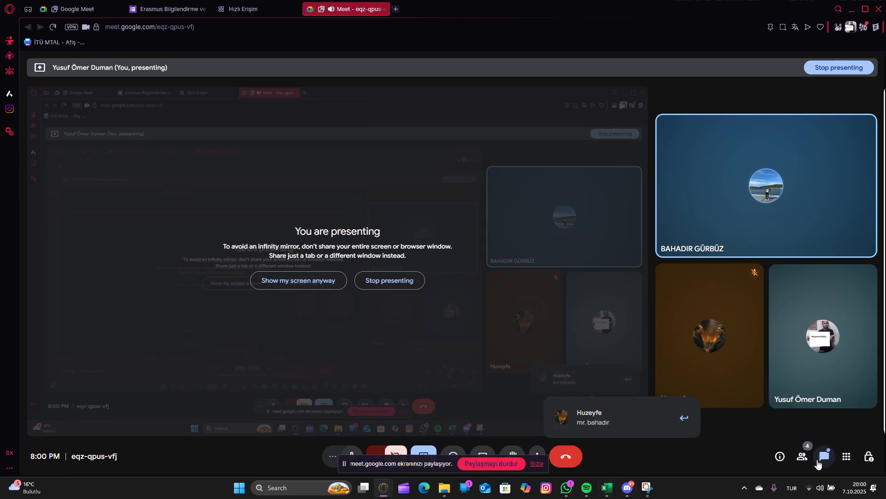
pyautogui.click(821, 458)
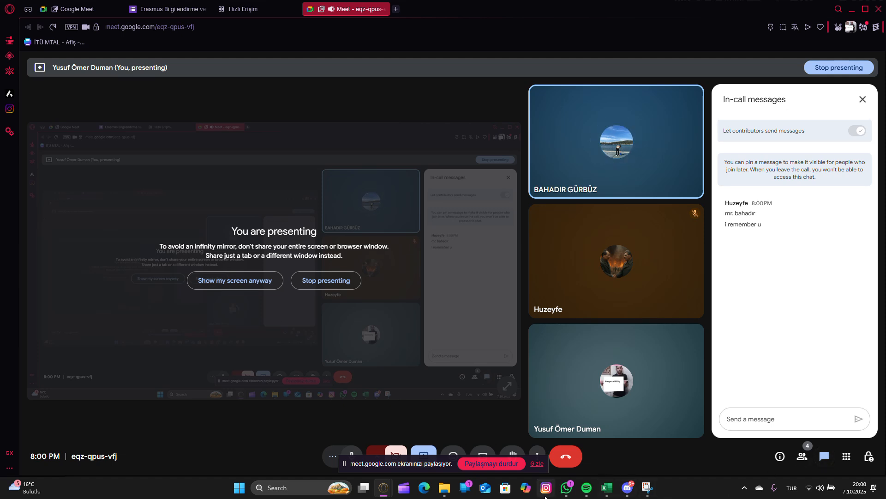
pyautogui.click(603, 487)
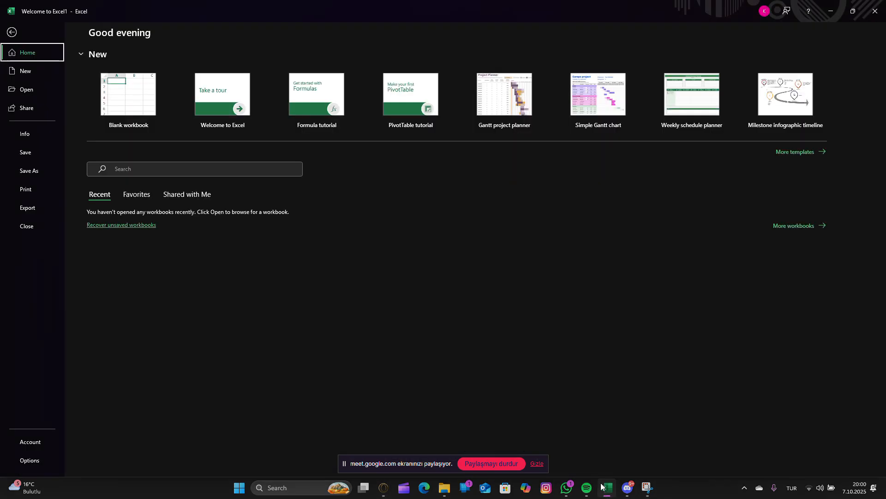
# Step: Create a new workbook from the Welcome to Excel tour template
pyautogui.click(210, 111)
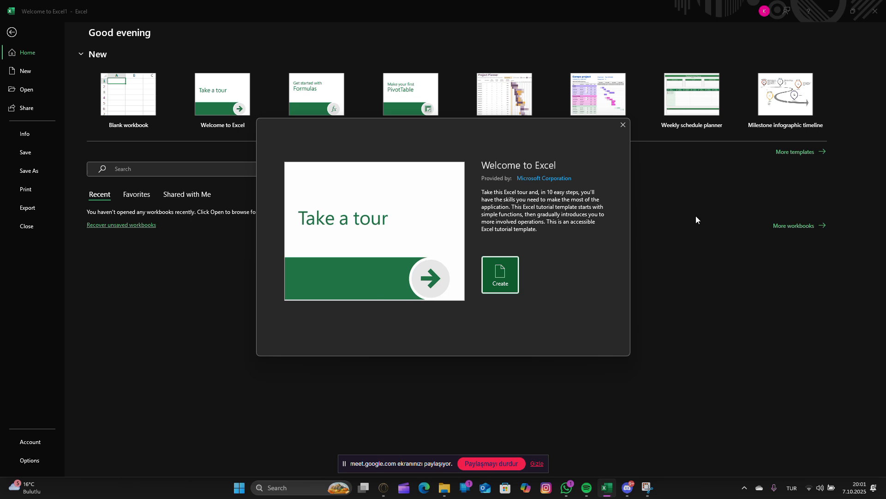
pyautogui.click(622, 124)
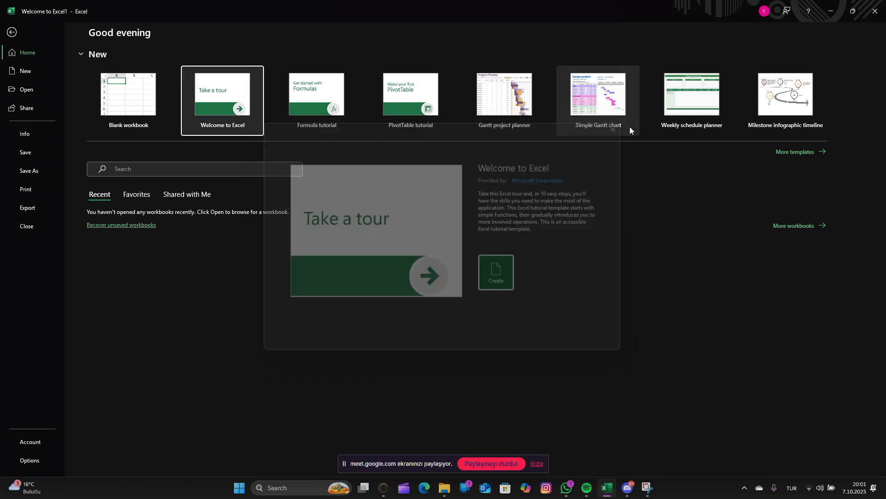
pyautogui.click(246, 105)
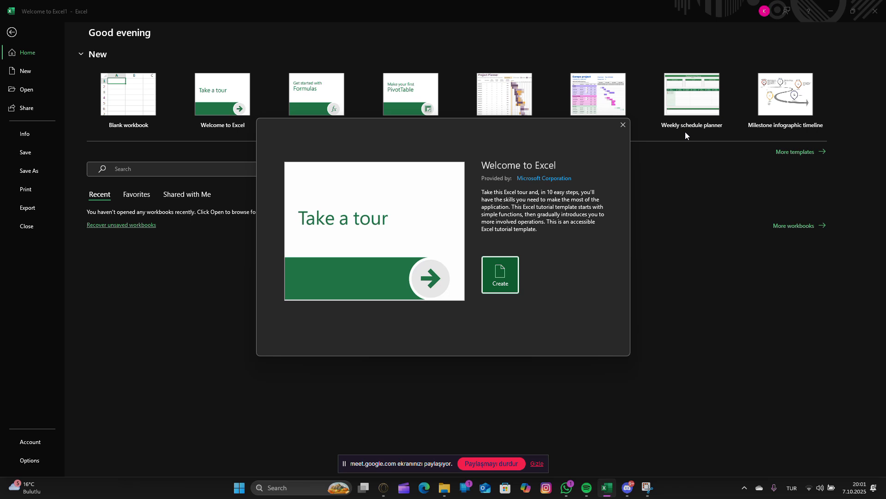
pyautogui.click(501, 277)
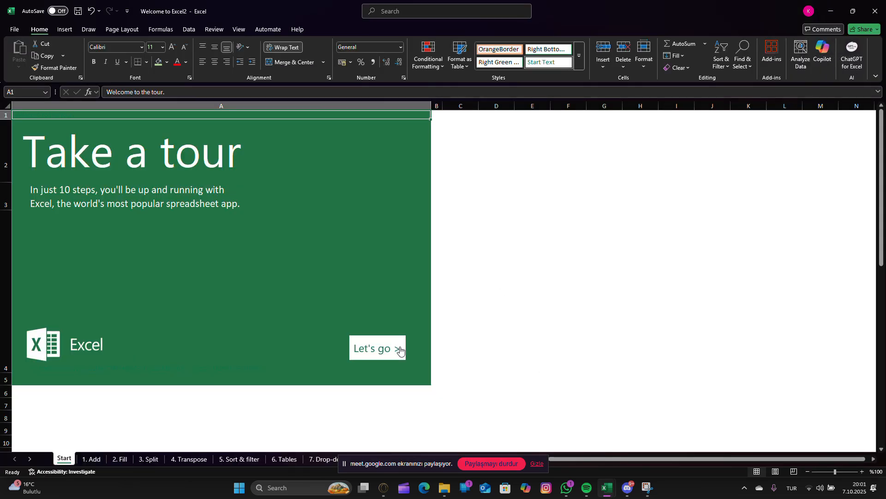
# Step: Hide the screen-sharing notification and go to the "1. Add" worksheet
pyautogui.click(536, 463)
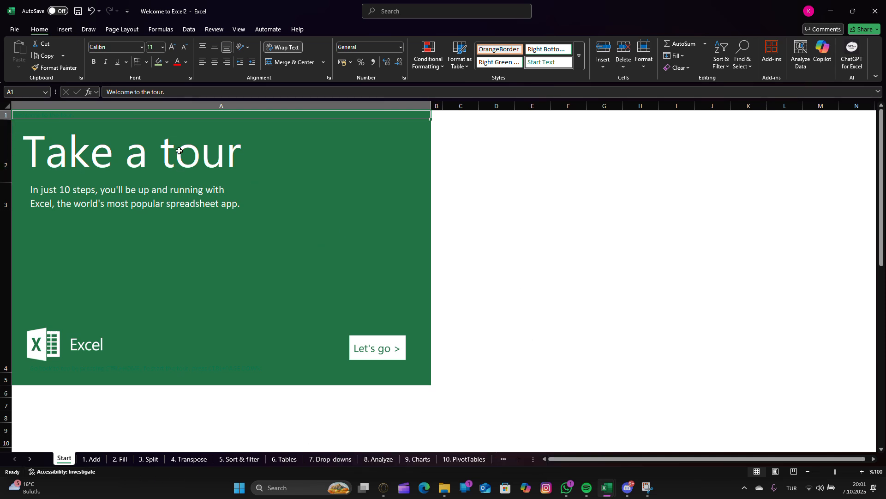
pyautogui.moveTo(881, 179)
pyautogui.mouseDown()
pyautogui.moveTo(881, 299)
pyautogui.moveTo(879, 164)
pyautogui.mouseUp()
pyautogui.click(79, 459)
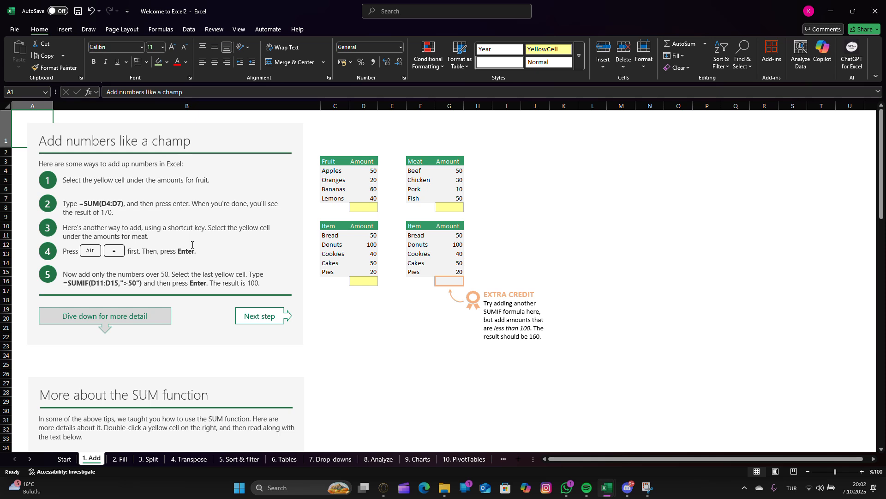
# Step: Enter SUM() in D8, the yellow cell under the fruit amounts
pyautogui.doubleClick(365, 208)
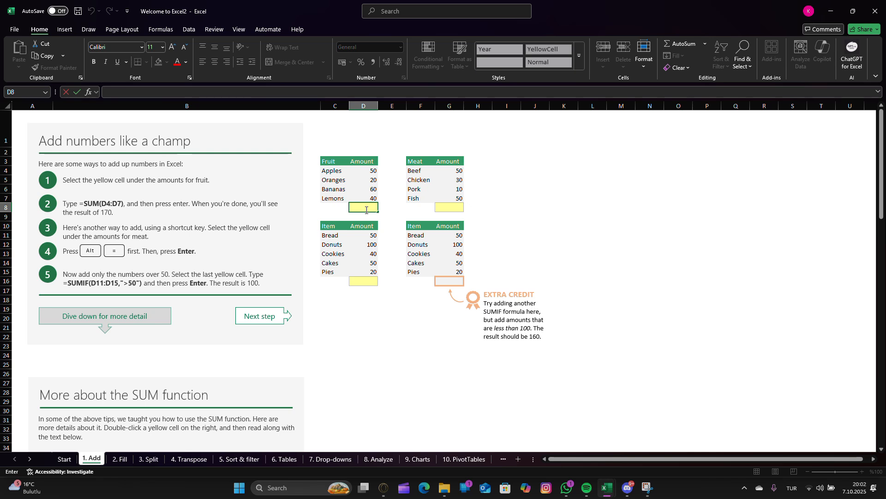
pyautogui.write('SUM(')
pyautogui.press('Left')
pyautogui.click(365, 216)
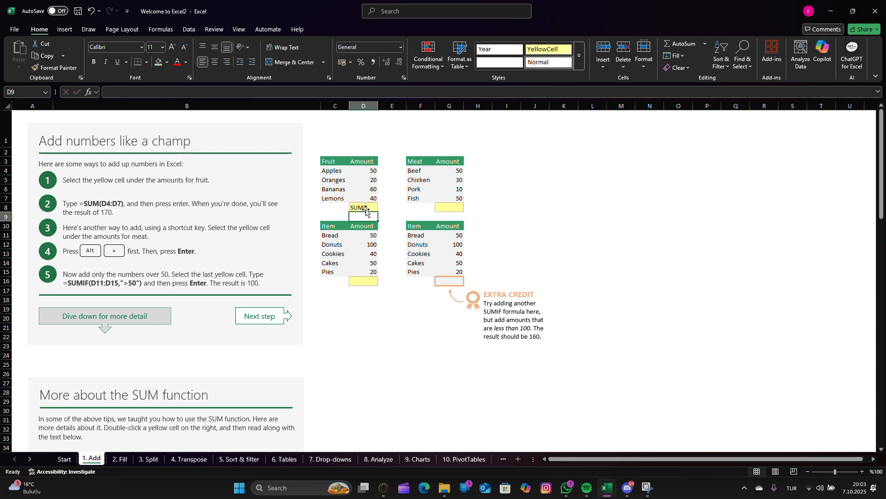
# Step: Insert the range D4:D7 between the parentheses of the SUM entry in D8
pyautogui.doubleClick(369, 207)
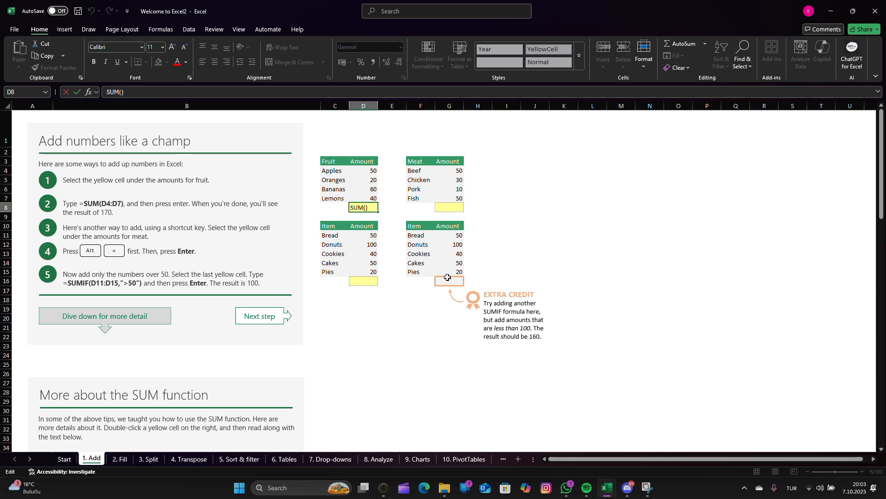
pyautogui.write('D+')
pyautogui.press('BackSpace')
pyautogui.write('4')
pyautogui.write(':')
pyautogui.write('D/')
pyautogui.press('BackSpace')
pyautogui.write('7')
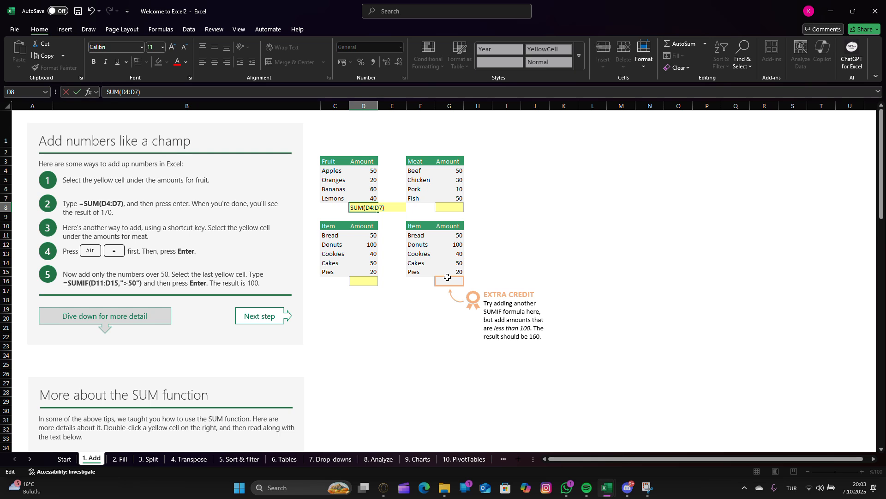
pyautogui.press('Return')
# Step: Add a leading equals sign to D8 to make the formula =SUM(D4:D7)
pyautogui.doubleClick(365, 208)
pyautogui.write('=')
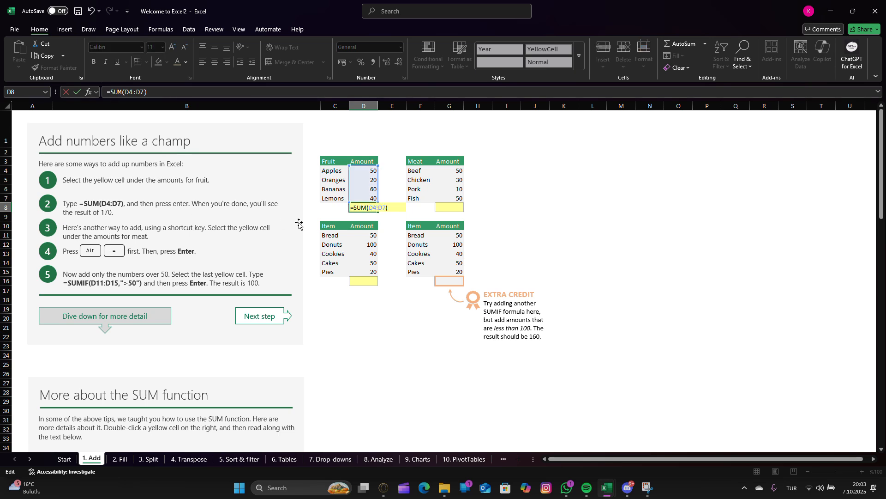
pyautogui.press('Return')
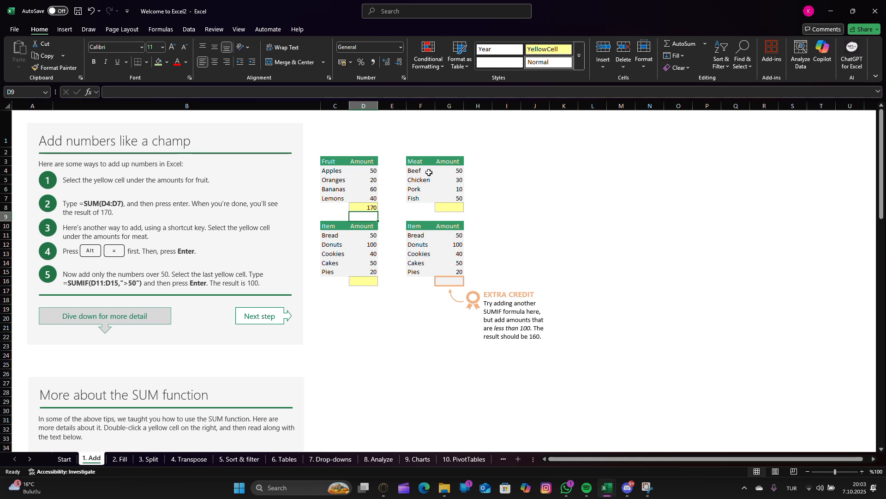
# Step: Total the meat amounts in the yellow cell G8 with the formula =SUM(G4:G7)
pyautogui.click(453, 216)
pyautogui.click(456, 206)
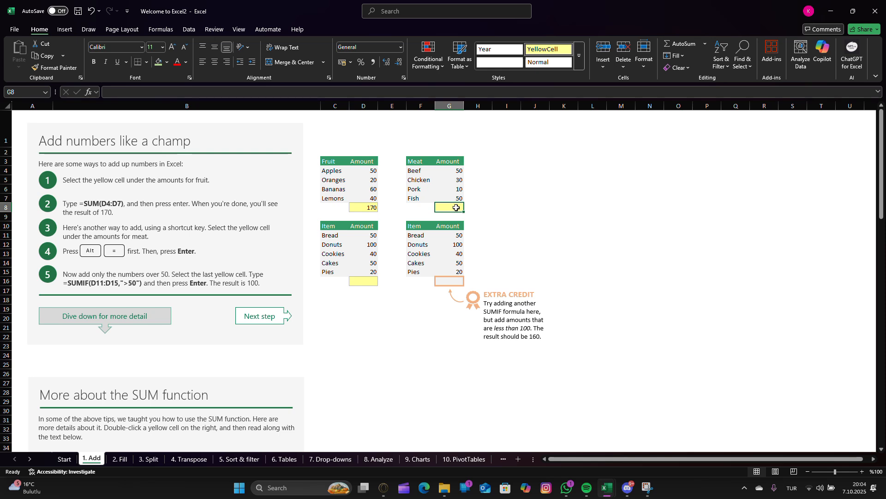
pyautogui.doubleClick(453, 209)
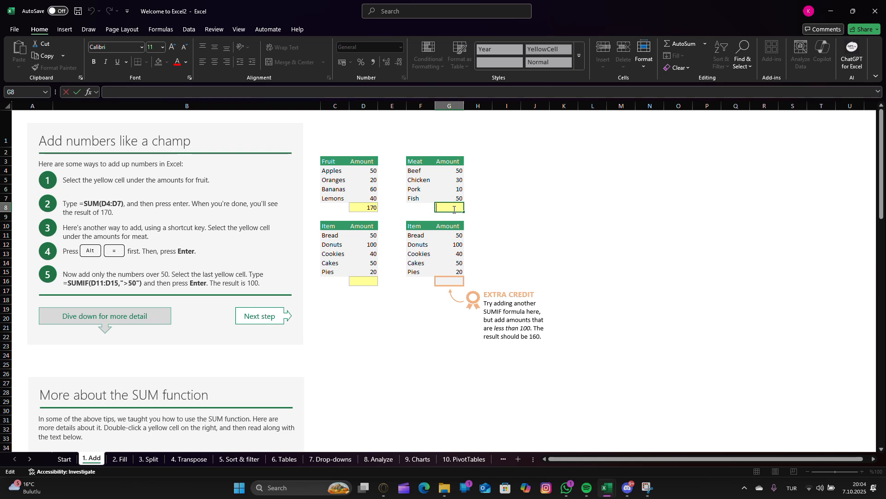
pyautogui.write('=')
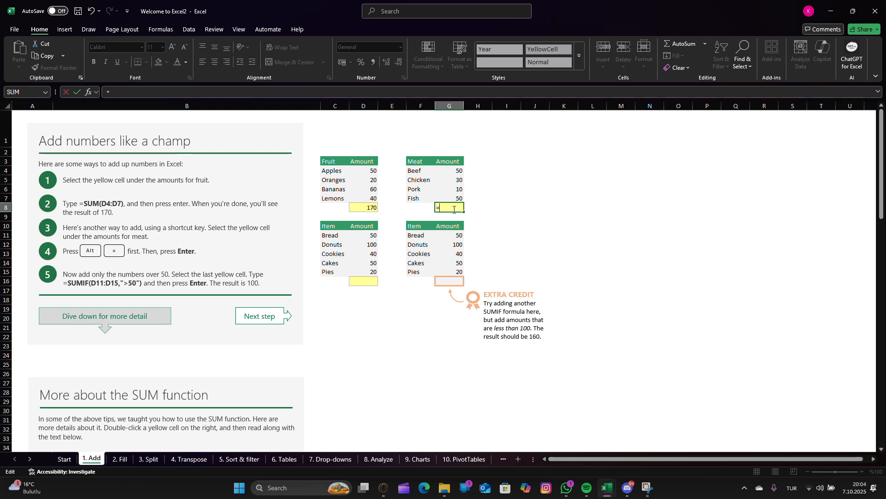
pyautogui.write('SUM')
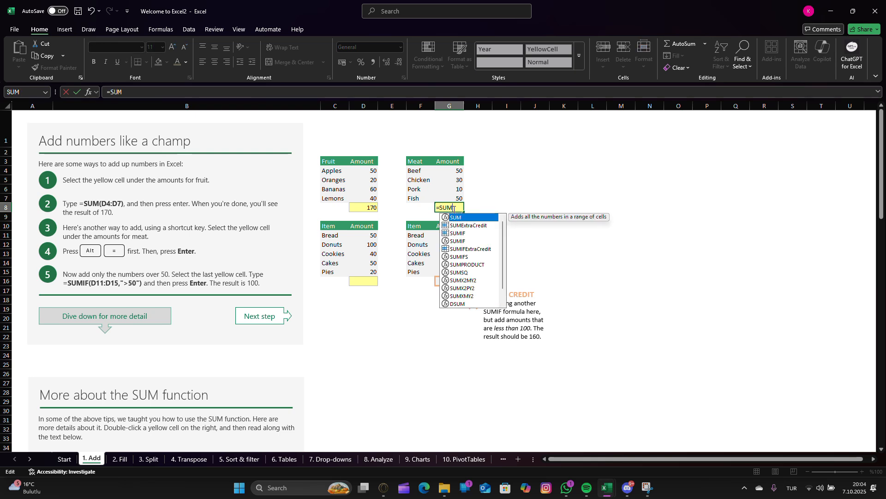
pyautogui.write('()')
pyautogui.click(454, 207)
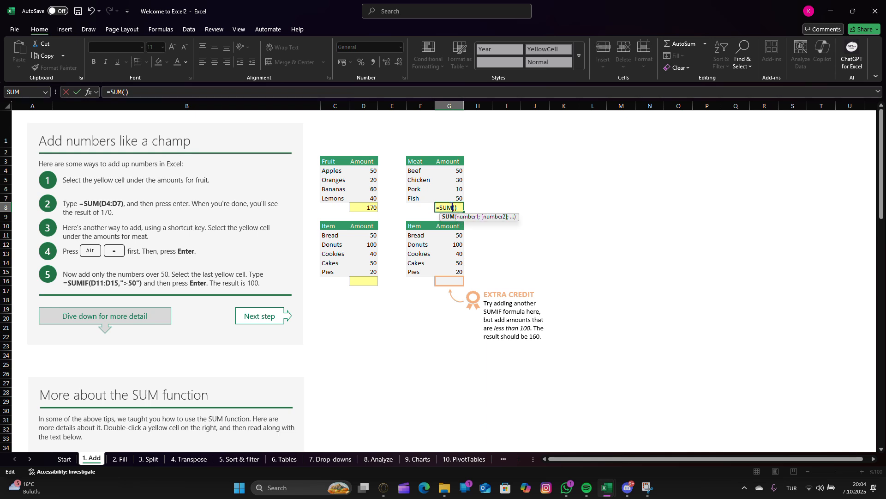
pyautogui.click(458, 207)
pyautogui.press('BackSpace')
pyautogui.write('G4')
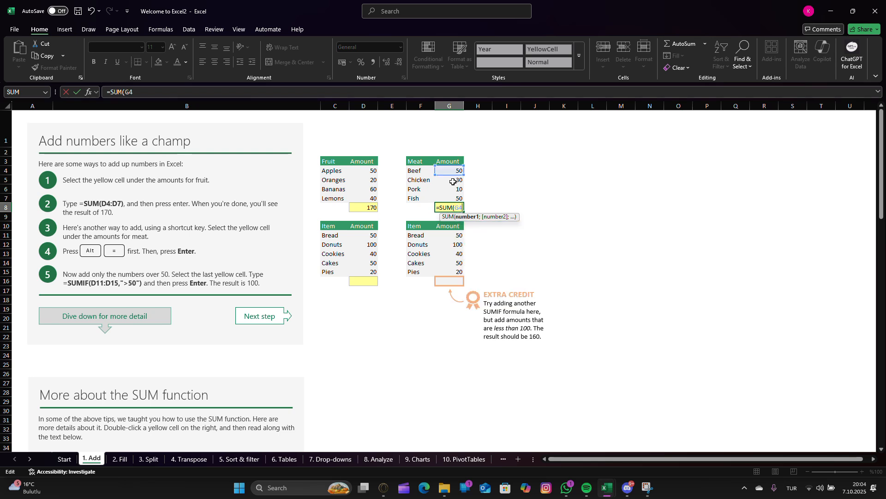
pyautogui.write(':g')
pyautogui.press('BackSpace')
pyautogui.write('G7')
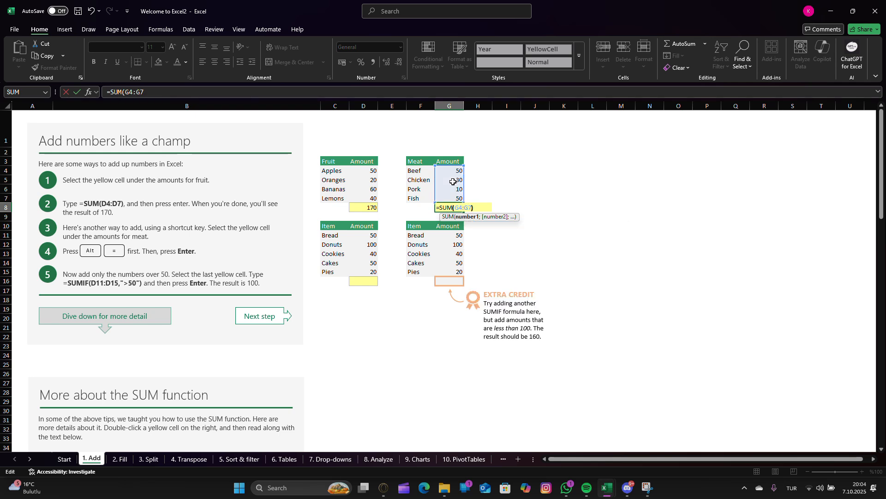
pyautogui.press('Return')
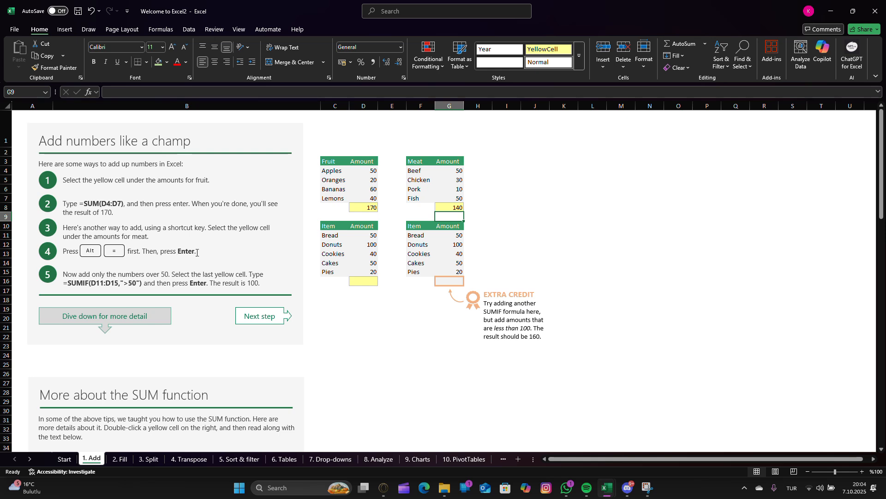
pyautogui.doubleClick(371, 280)
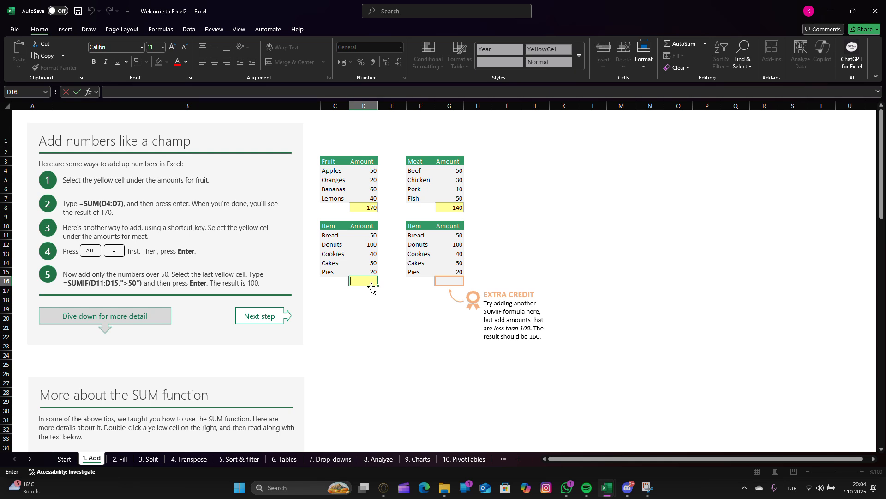
pyautogui.click(374, 277)
pyautogui.write('=SUM')
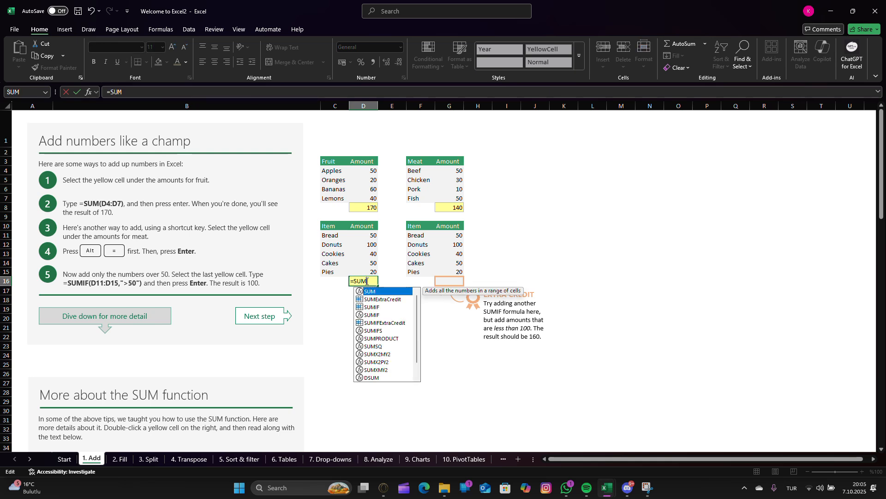
pyautogui.write('IF')
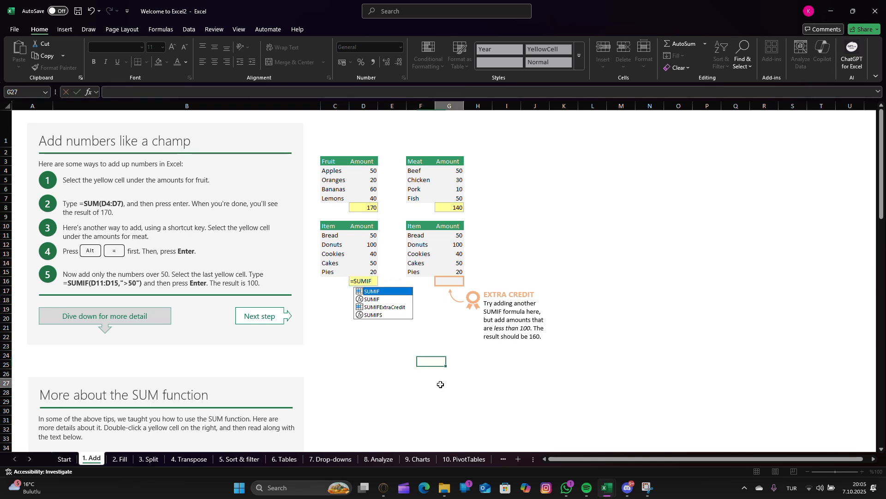
pyautogui.press('Return')
pyautogui.click(372, 281)
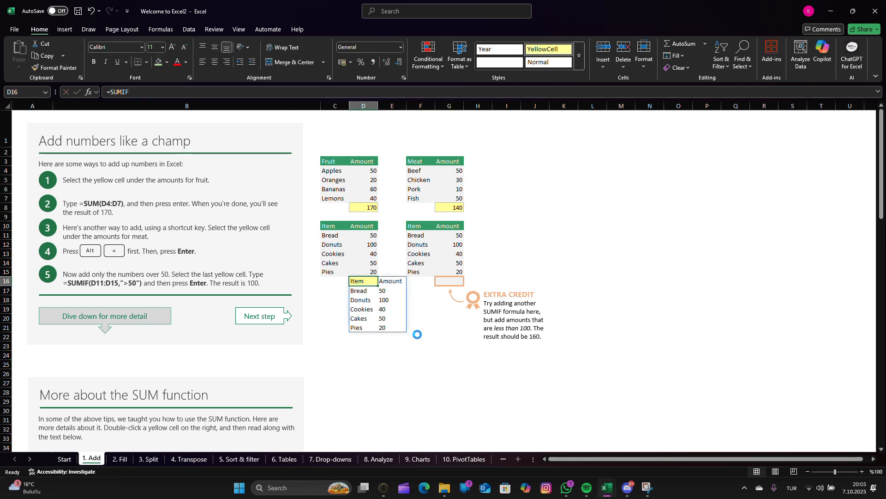
pyautogui.hotkey('ctrl', 'z')
pyautogui.hotkey('ctrl', 'z')
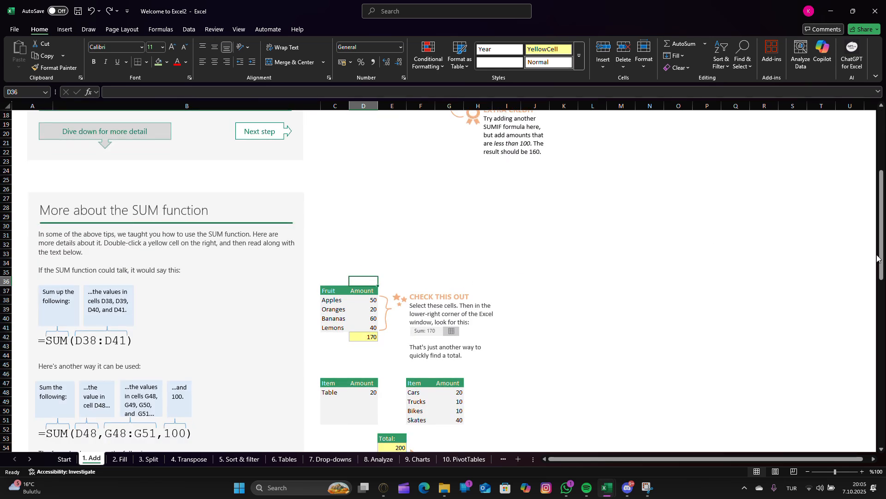
# Step: Begin a SUMIF formula with an equals sign and opening parenthesis in D16, the yellow cell under the item amounts
pyautogui.moveTo(877, 258); pyautogui.dragTo(877, 198)
pyautogui.doubleClick(360, 281)
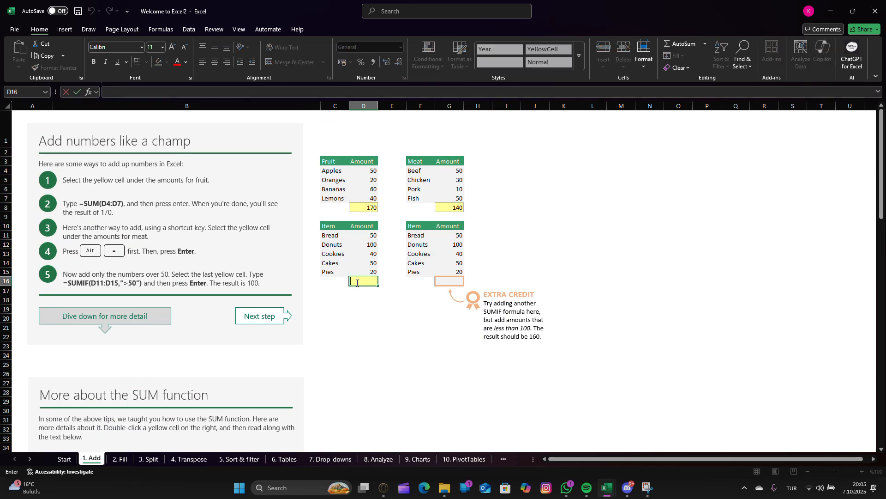
pyautogui.write('SUMIF')
pyautogui.press('Left')
pyautogui.press('Left')
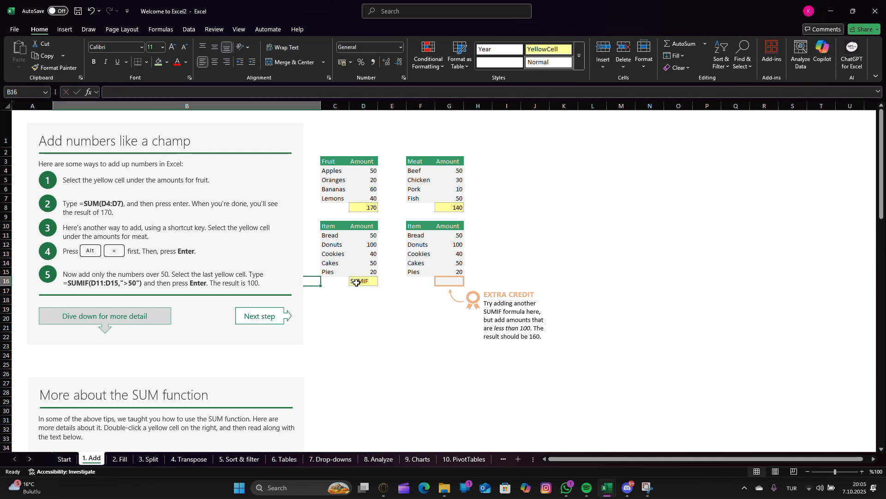
pyautogui.doubleClick(356, 282)
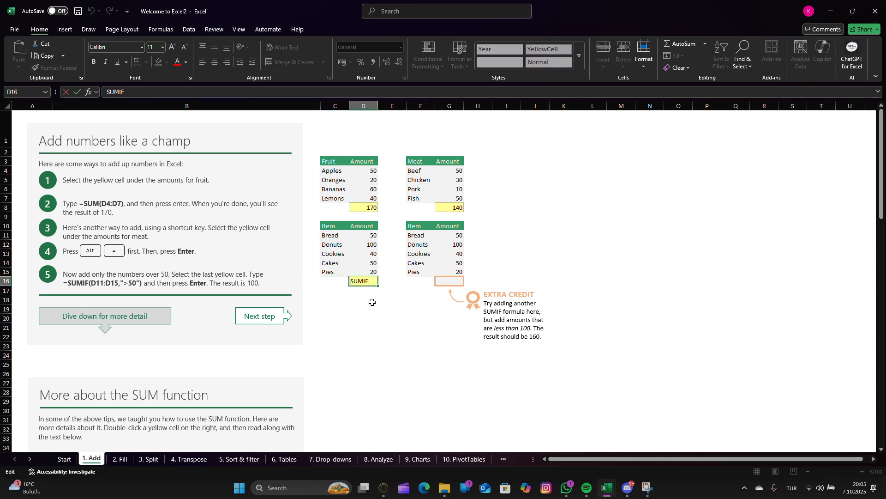
pyautogui.write('=')
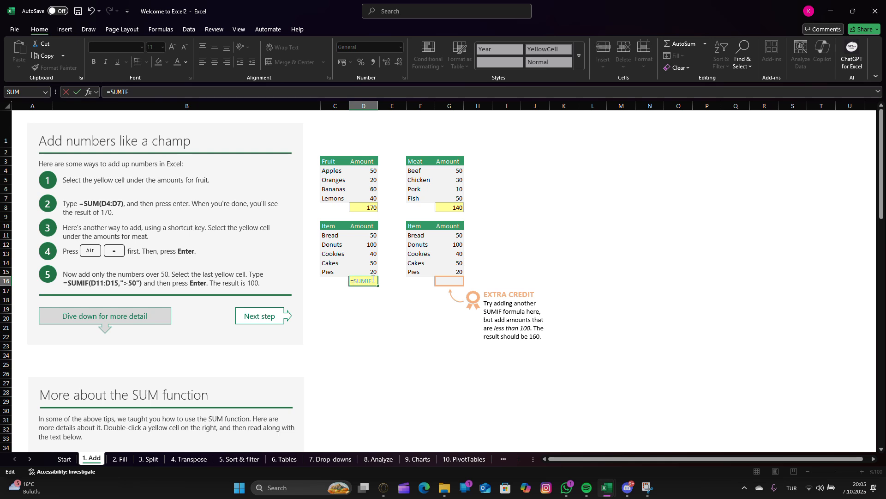
pyautogui.write('(')
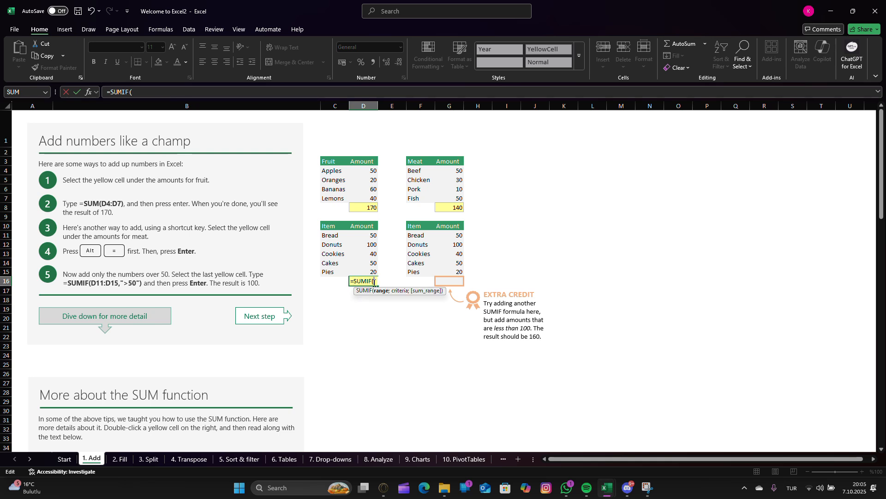
# Step: Enter the range D11:D15 as the first argument of the SUMIF formula in D16
pyautogui.write('d1')
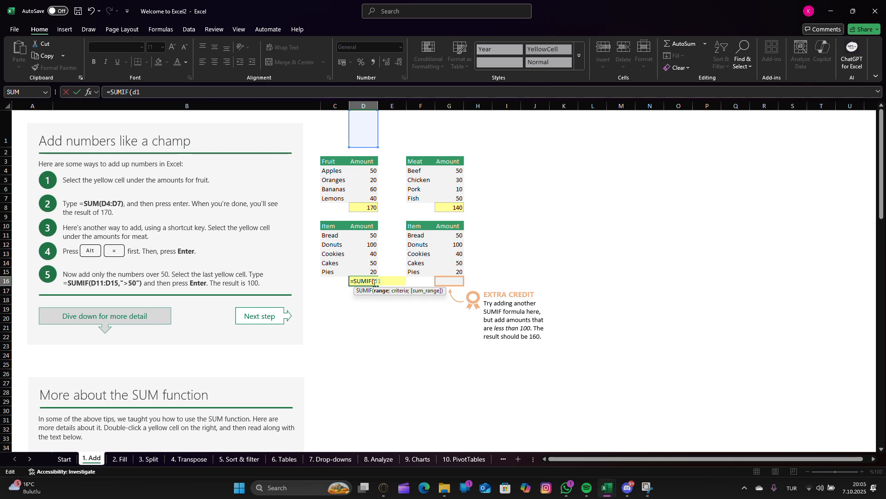
pyautogui.press('BackSpace')
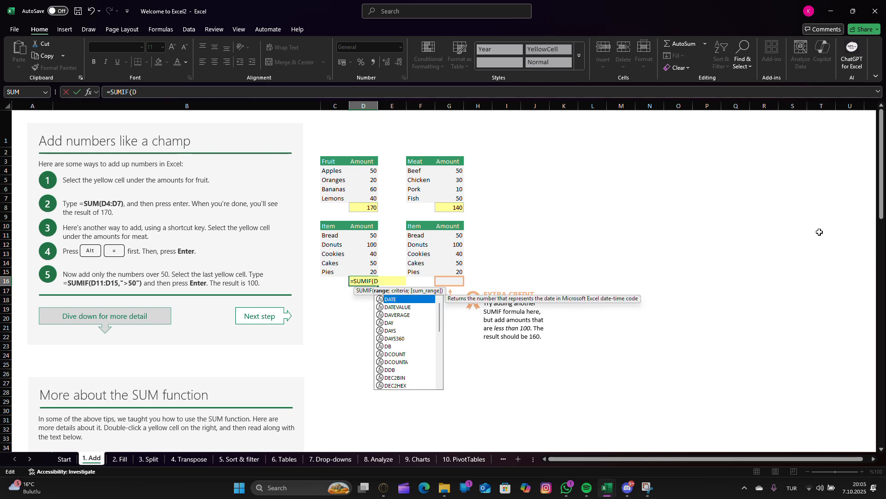
pyautogui.press('BackSpace')
pyautogui.write('D11')
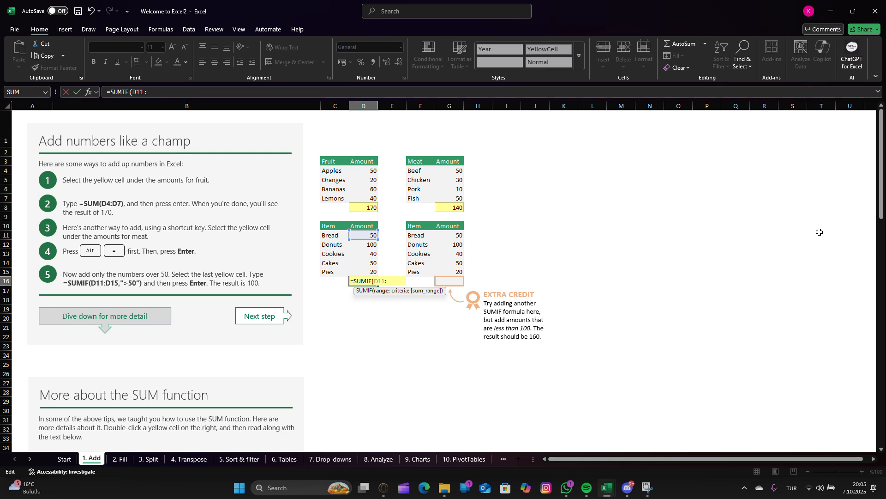
pyautogui.write(':d15')
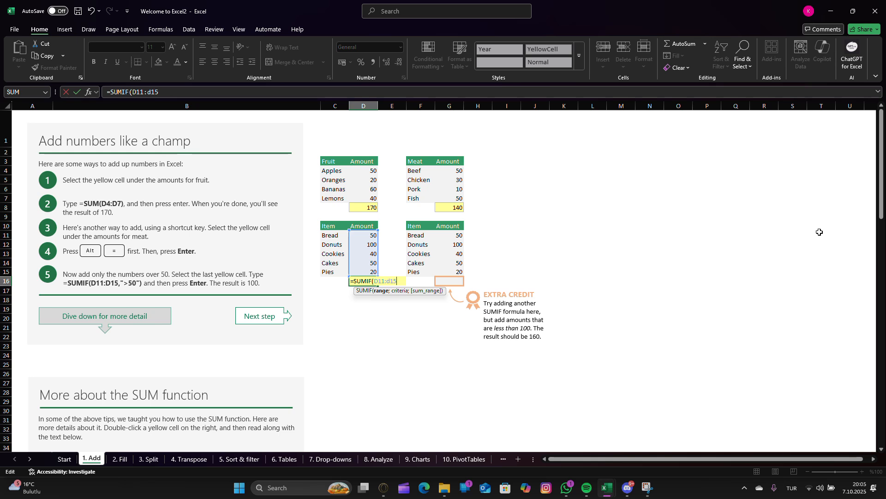
pyautogui.press('BackSpace')
pyautogui.press('BackSpace')
pyautogui.press('BackSpace')
pyautogui.write('D')
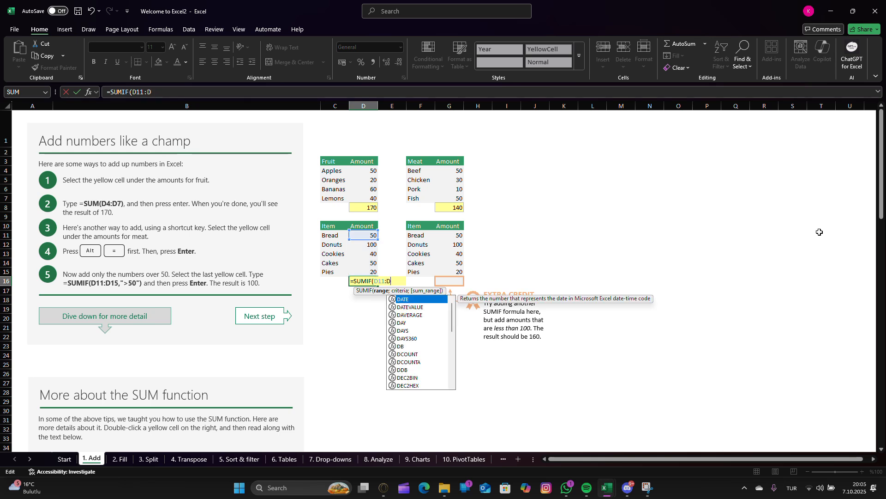
pyautogui.write('15')
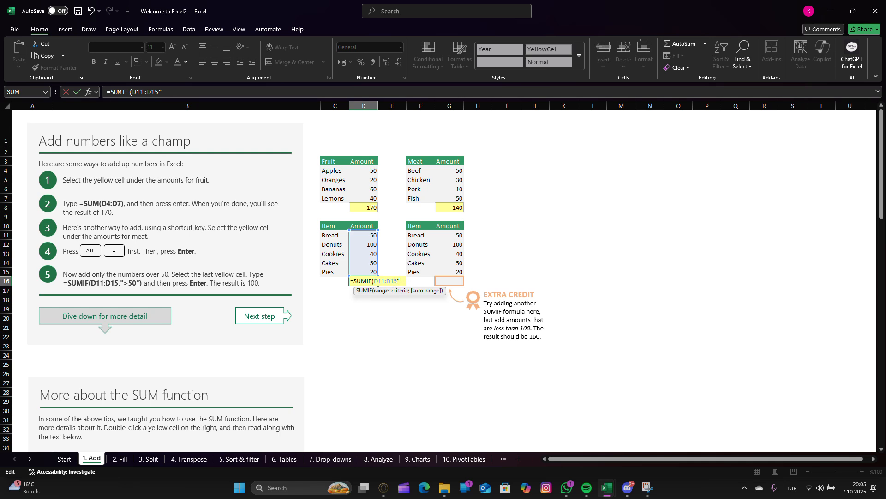
# Step: Try to complete the D16 formula with a comma and the criterion as =SUMIF(D11:D15,">50)
pyautogui.write(';')
pyautogui.press('BackSpace')
pyautogui.write(',')
pyautogui.write('>50')
pyautogui.press('Return')
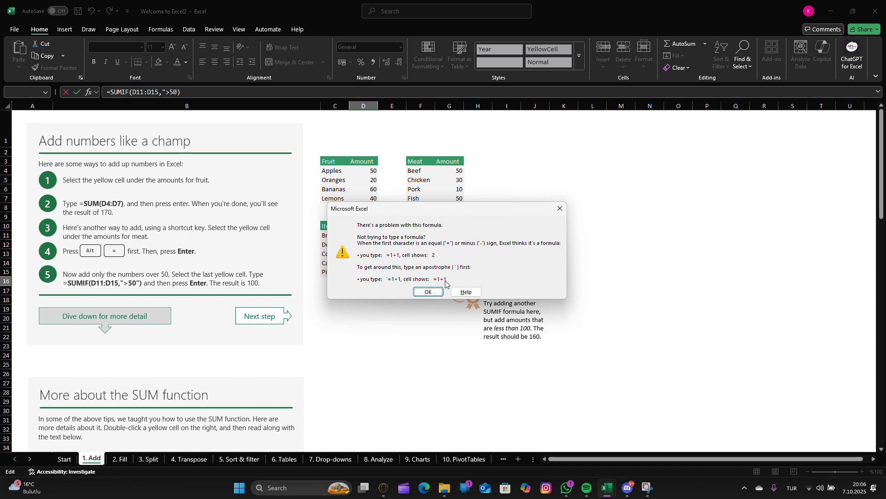
pyautogui.click(431, 292)
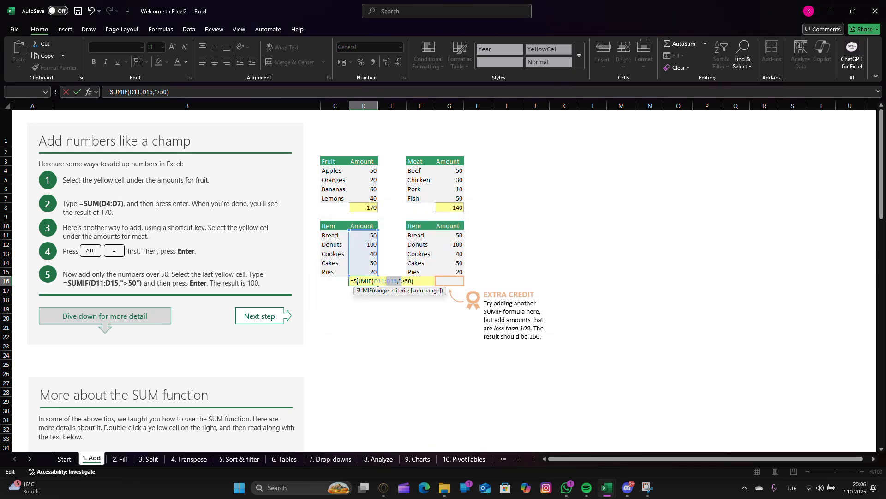
# Step: Put an apostrophe in front of the formula in D16 to store it as text
pyautogui.press('Home')
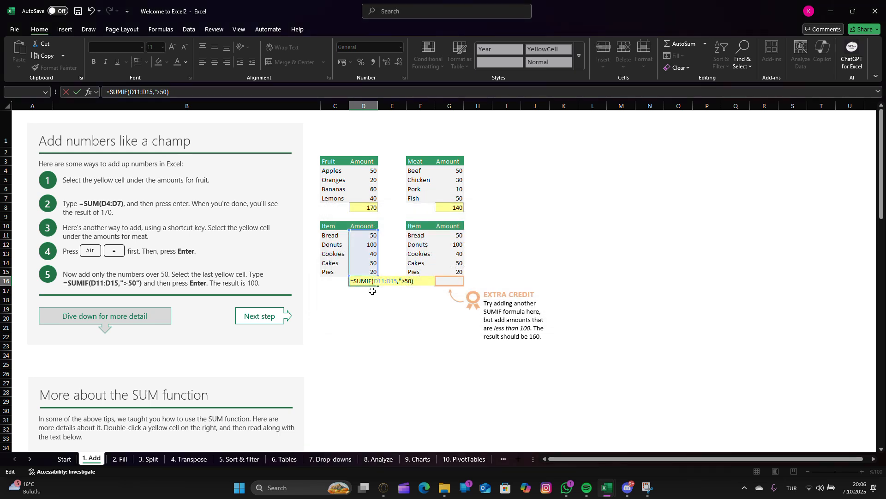
pyautogui.write("'")
pyautogui.press('Return')
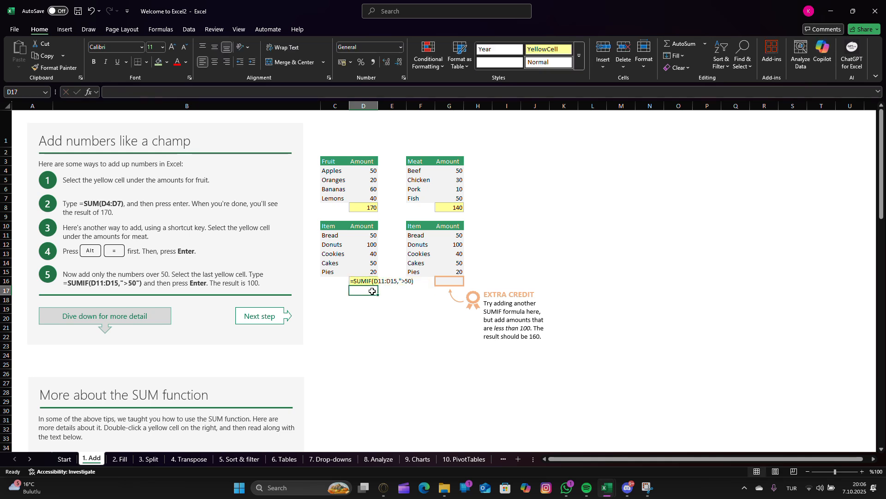
pyautogui.press('Return')
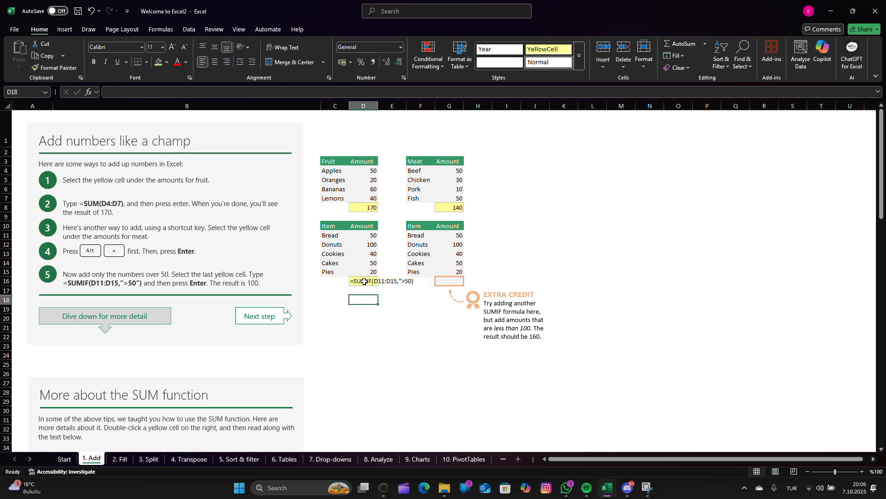
# Step: Clear the entire SUMIF entry from D16, leaving the yellow cell empty
pyautogui.doubleClick(363, 280)
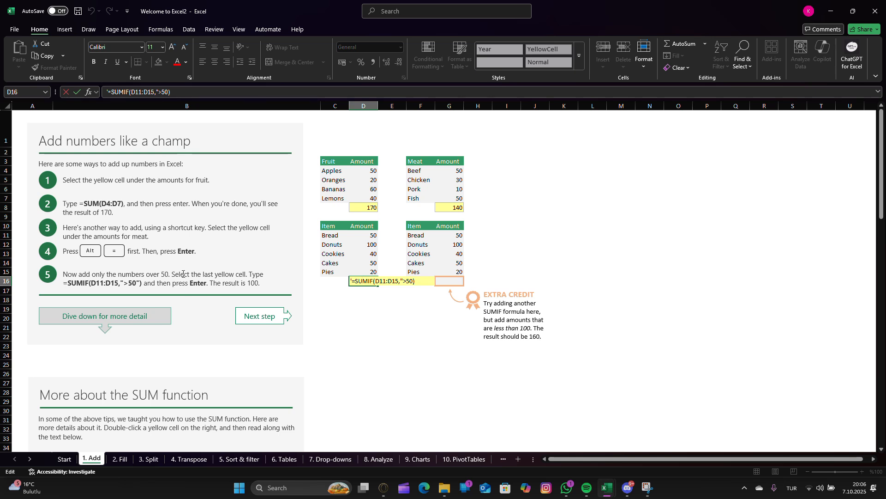
pyautogui.click(172, 274)
pyautogui.click(225, 274)
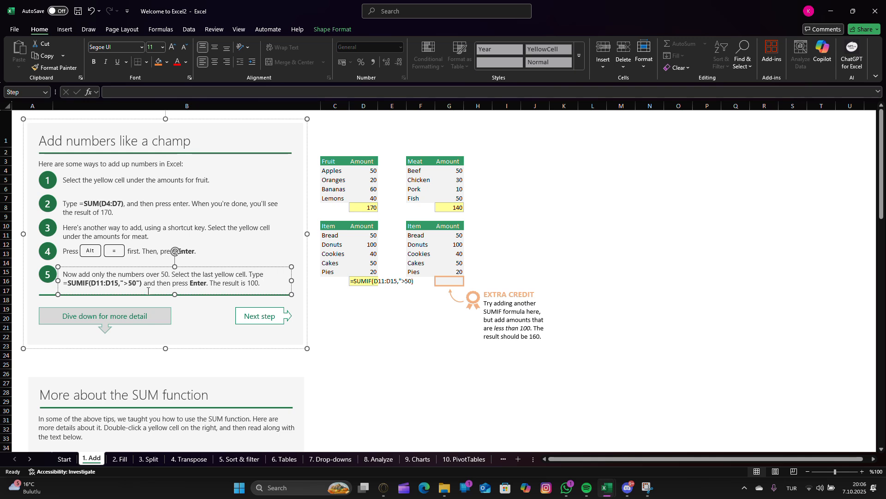
pyautogui.click(373, 346)
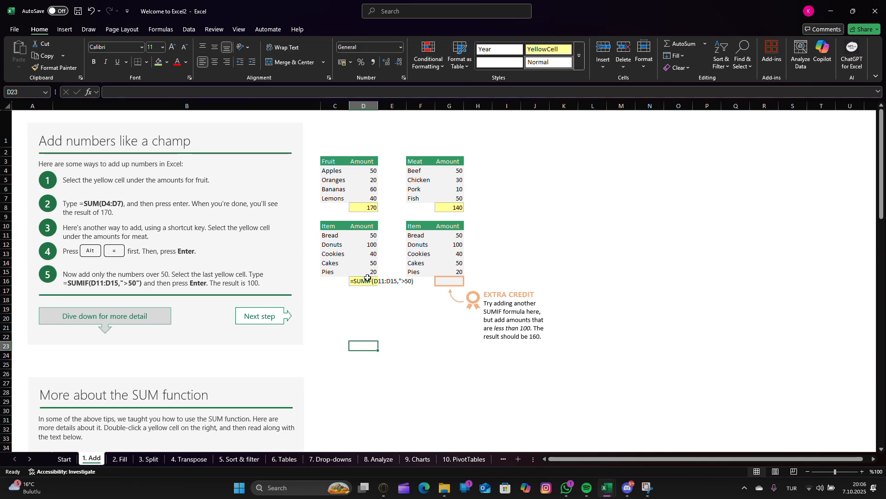
pyautogui.click(375, 282)
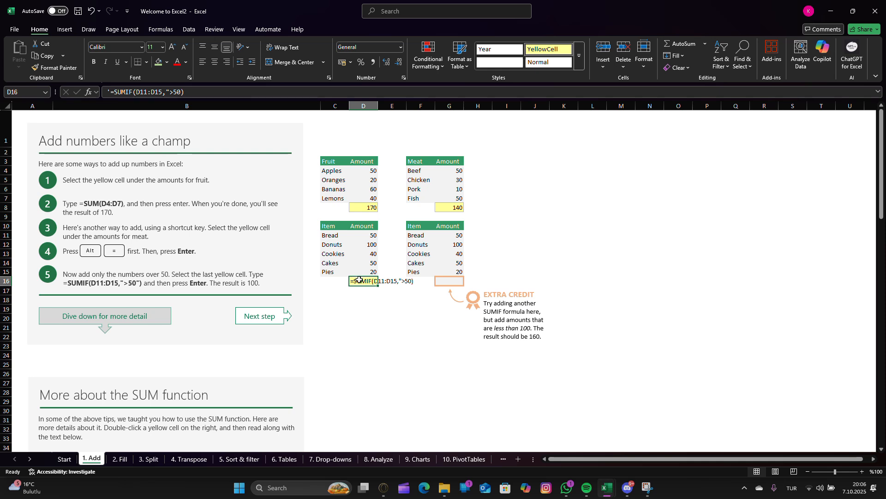
pyautogui.doubleClick(367, 280)
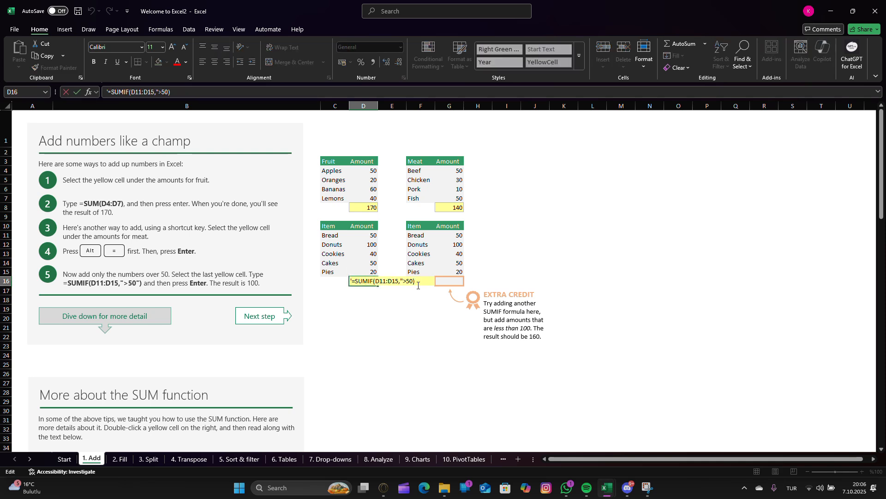
pyautogui.press('BackSpace')
pyautogui.press('BackSpace')
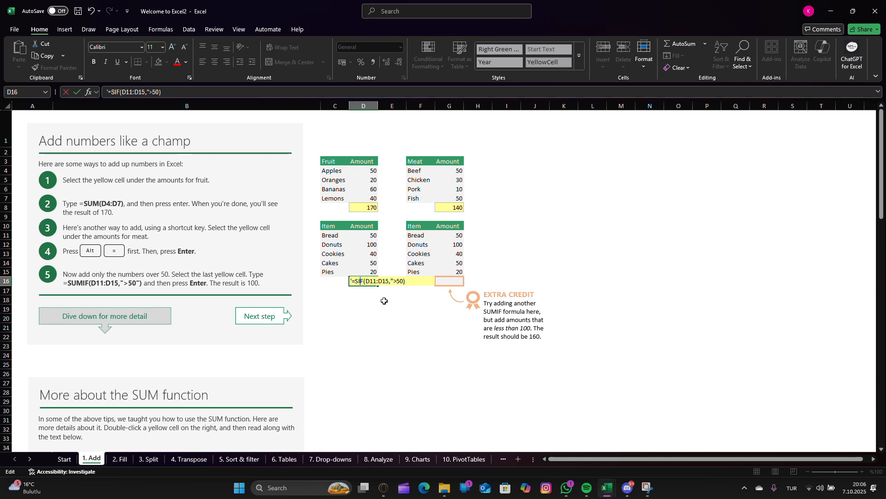
pyautogui.press('BackSpace')
pyautogui.press('BackSpace')
pyautogui.press('BackSpace')
pyautogui.press('BackSpace')
pyautogui.press('BackSpace')
pyautogui.press('BackSpace')
pyautogui.press('BackSpace')
pyautogui.press('BackSpace')
pyautogui.press('BackSpace')
pyautogui.press('BackSpace')
pyautogui.press('BackSpace')
pyautogui.press('BackSpace')
pyautogui.press('BackSpace')
pyautogui.press('BackSpace')
pyautogui.press('BackSpace')
pyautogui.press('BackSpace')
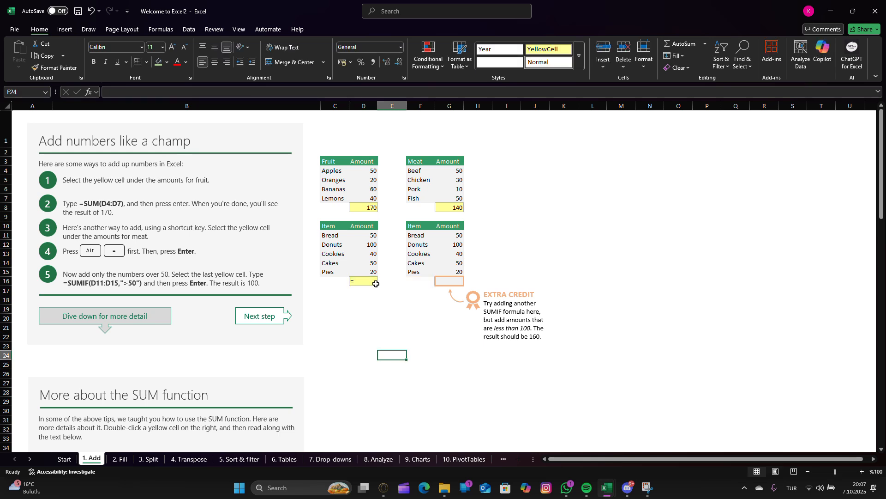
pyautogui.press('BackSpace')
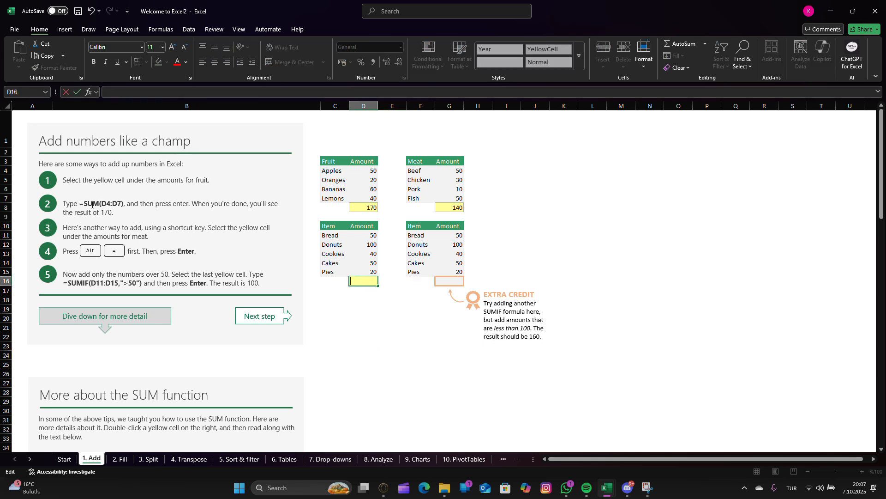
pyautogui.click(77, 207)
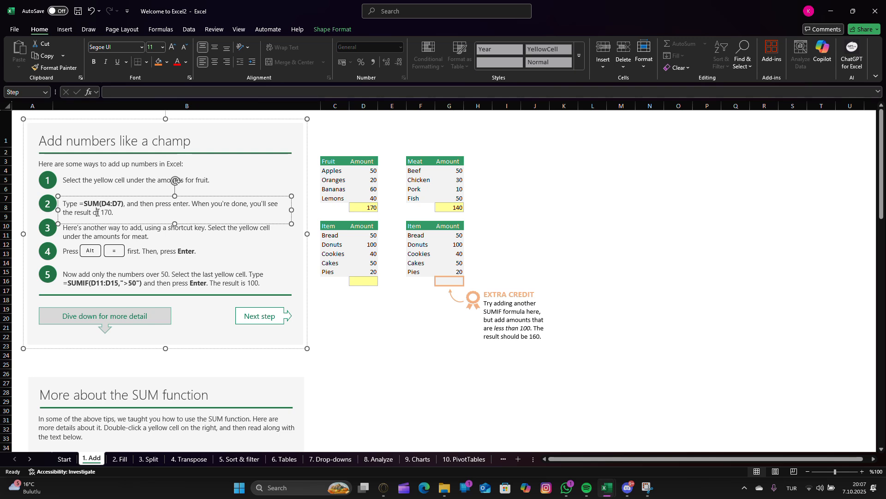
pyautogui.click(370, 281)
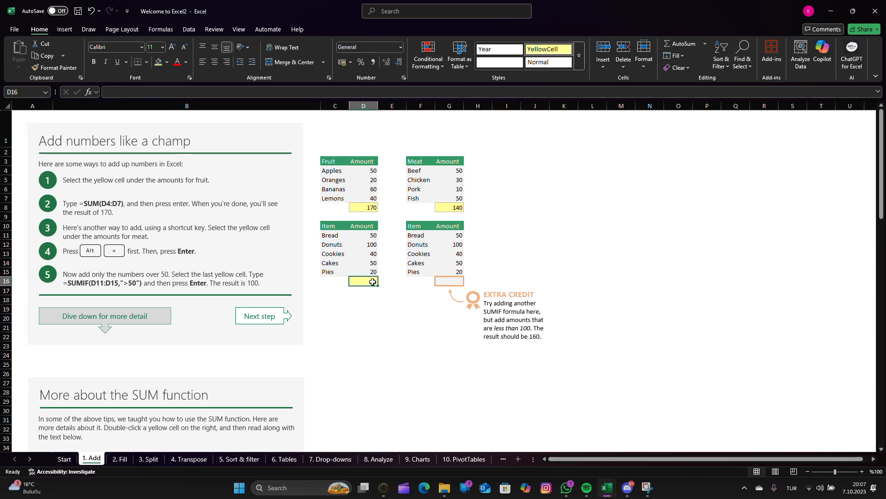
pyautogui.moveTo(372, 231); pyautogui.dragTo(371, 280)
pyautogui.moveTo(372, 235); pyautogui.dragTo(366, 273)
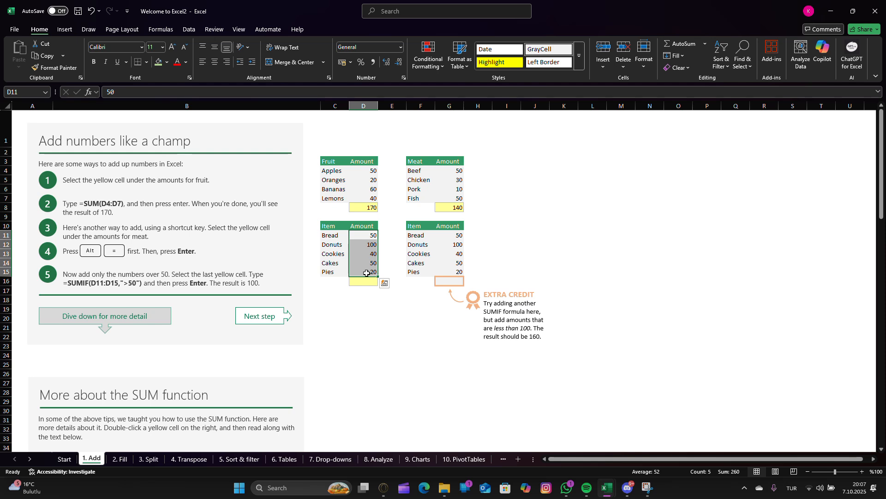
pyautogui.write('M')
pyautogui.press('BackSpace')
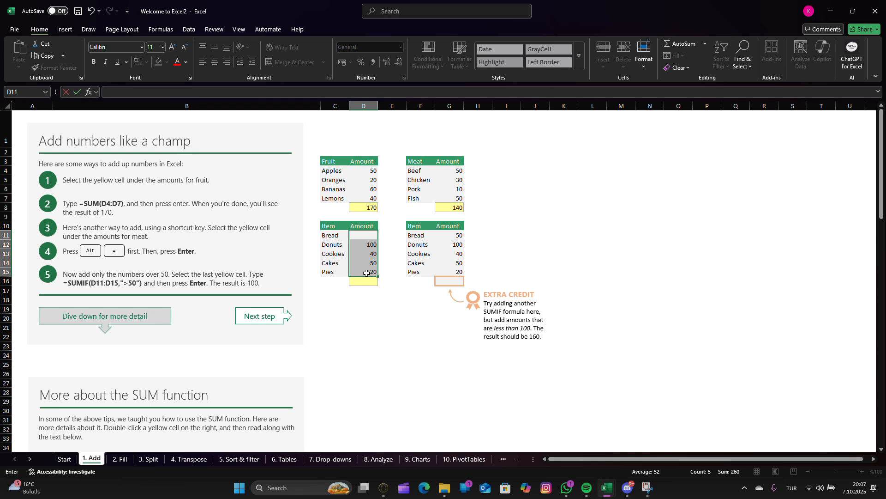
pyautogui.hotkey('ctrl', 'z')
pyautogui.click(450, 304)
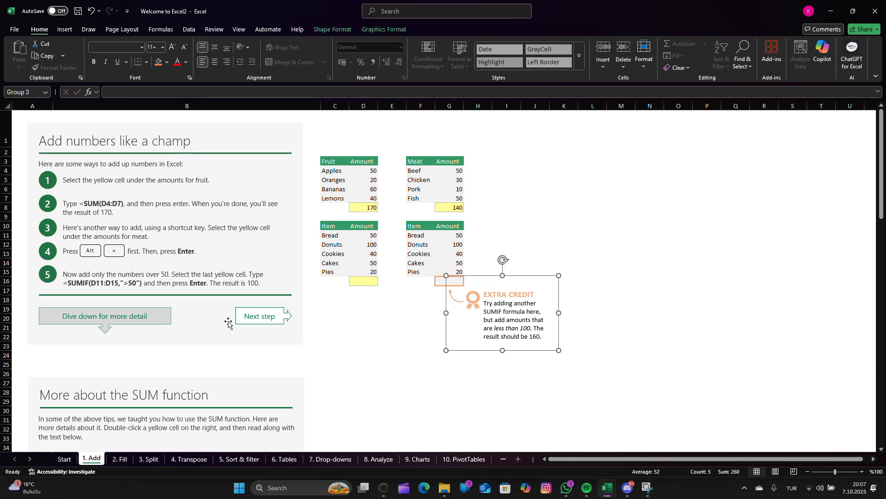
pyautogui.click(735, 253)
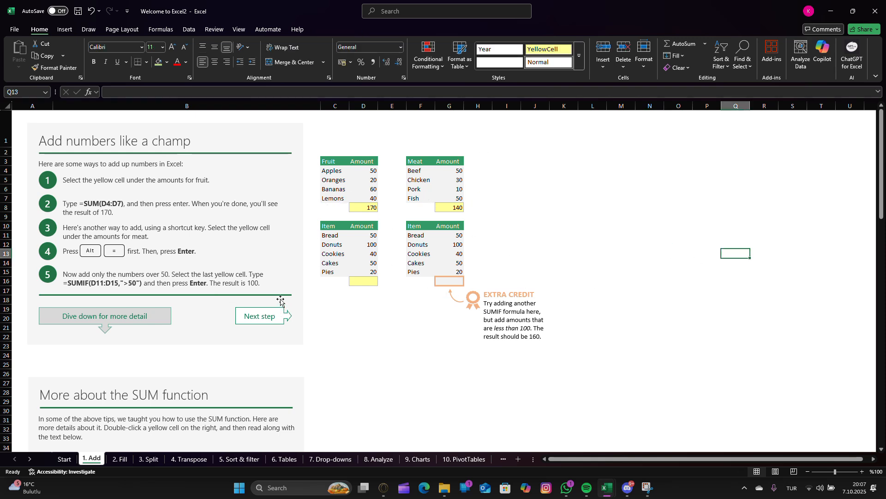
pyautogui.click(452, 283)
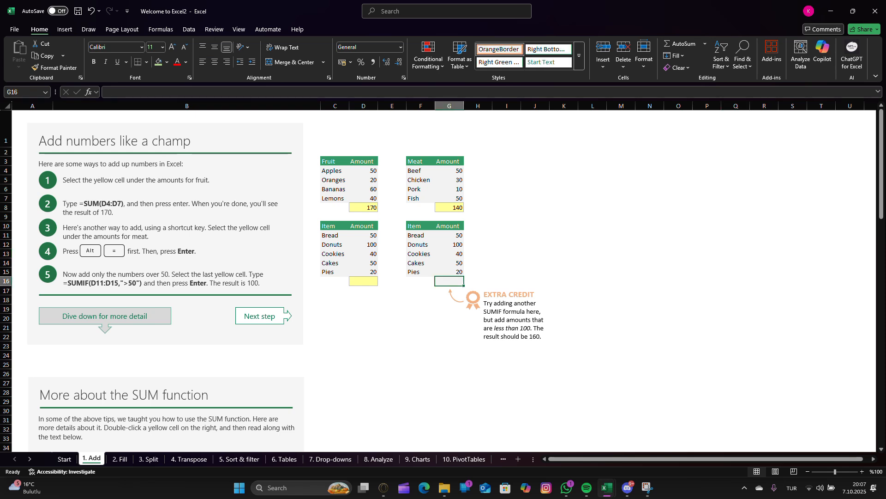
# Step: Go on to the "2. Fill" worksheet and select E4, the yellow cell adding C4 and D4 in the upper table
pyautogui.click(243, 317)
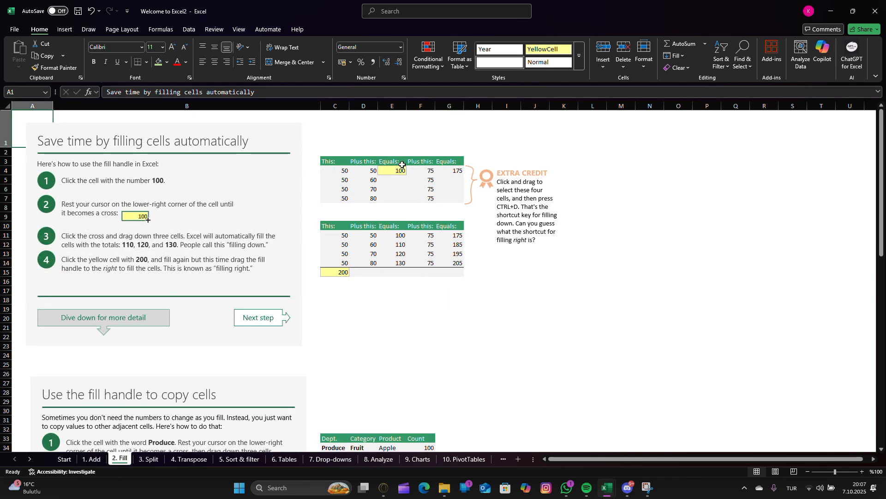
pyautogui.click(400, 171)
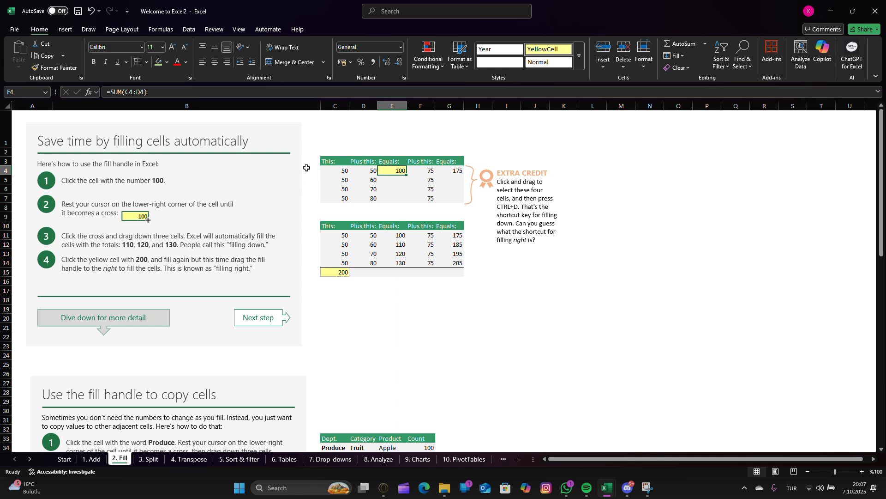
pyautogui.click(340, 171)
pyautogui.click(370, 172)
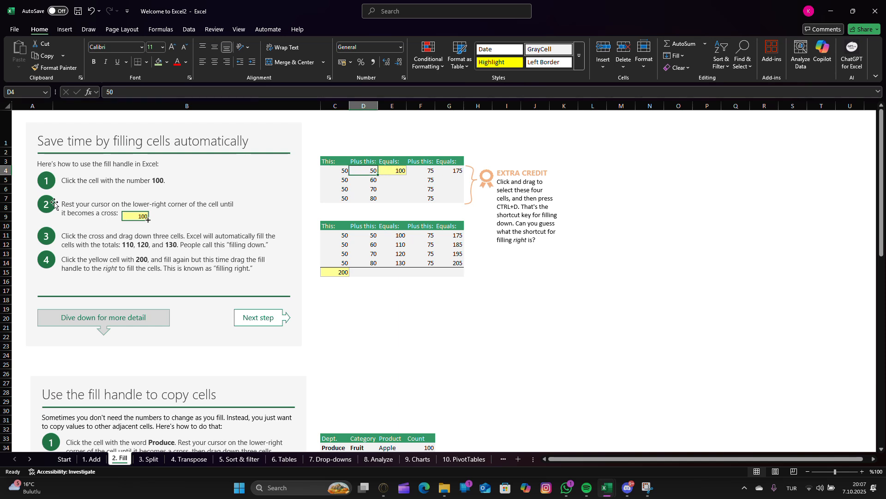
pyautogui.click(396, 175)
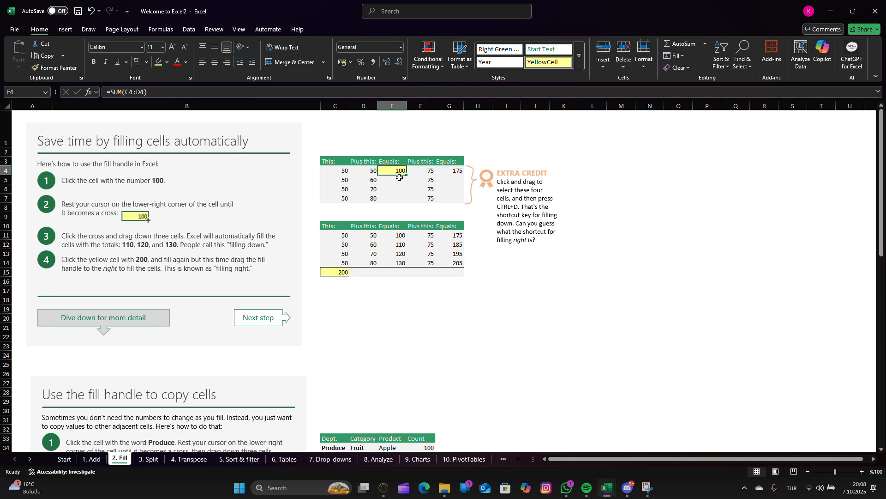
# Step: Fill the sum formula in E4 down through E7 in the upper table
pyautogui.moveTo(400, 179)
pyautogui.mouseDown()
pyautogui.moveTo(400, 197)
pyautogui.moveTo(399, 169)
pyautogui.mouseUp()
pyautogui.hotkey('ctrl', 'z')
pyautogui.moveTo(406, 173); pyautogui.dragTo(406, 174)
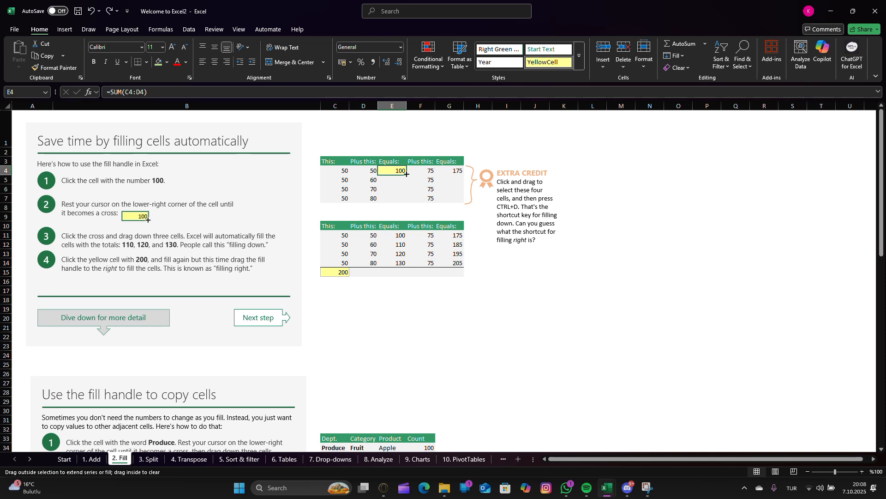
pyautogui.moveTo(406, 173); pyautogui.dragTo(406, 198)
pyautogui.click(395, 198)
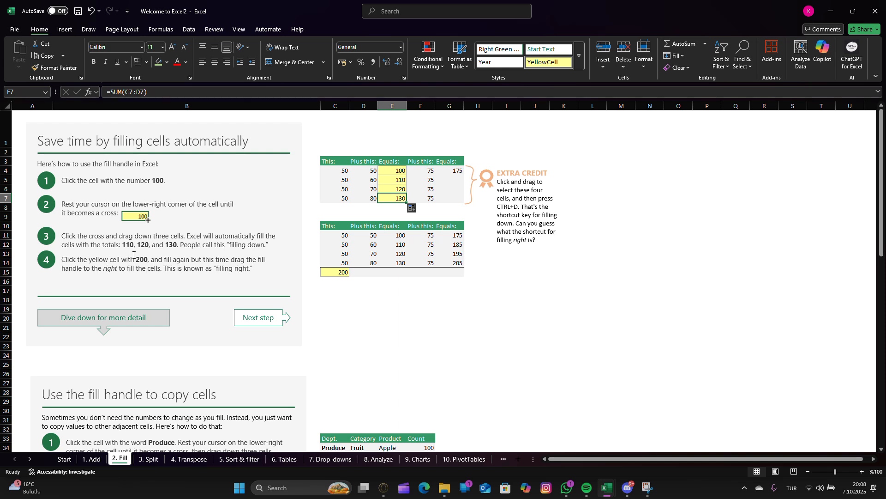
# Step: Fill the column total in C15 to the right through G15 beneath the lower table
pyautogui.click(338, 270)
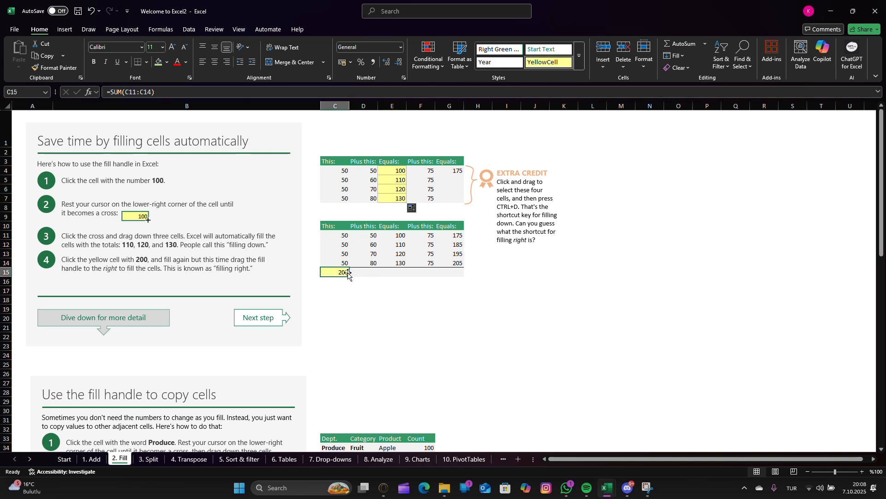
pyautogui.moveTo(348, 275); pyautogui.dragTo(451, 279)
pyautogui.click(480, 337)
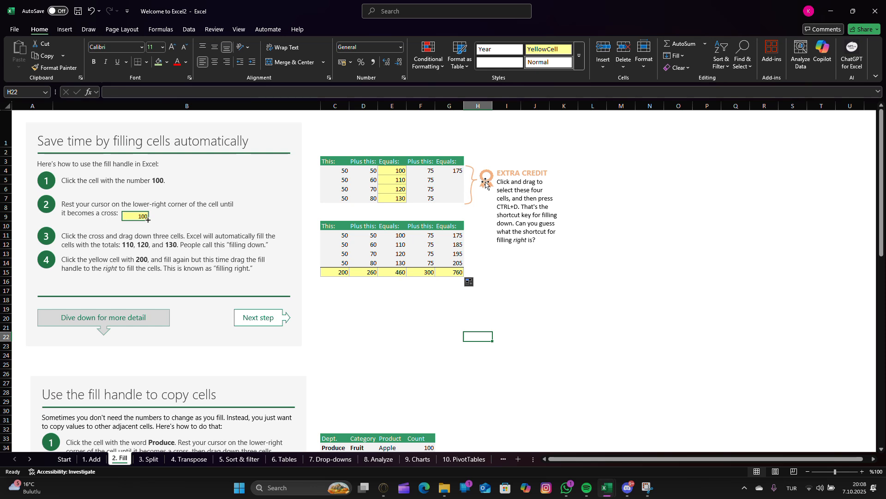
# Step: Read the Extra Credit note and fill the G4 sum formula down through G7
pyautogui.click(449, 176)
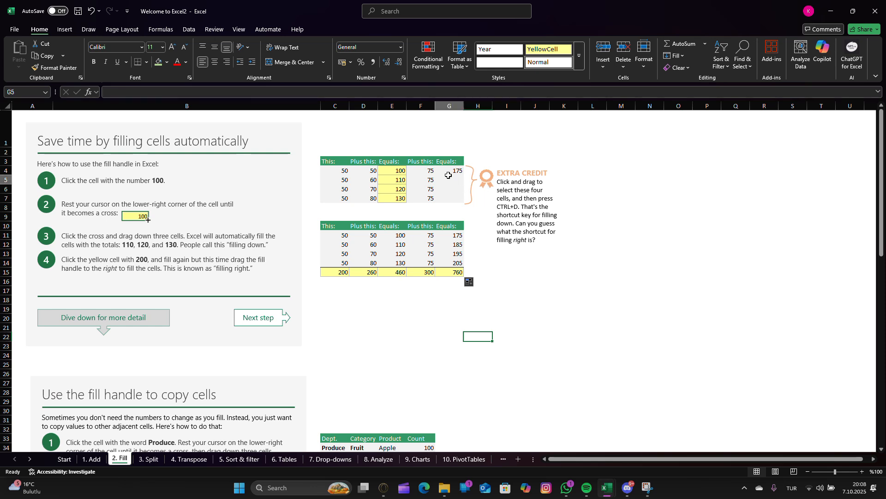
pyautogui.moveTo(498, 182); pyautogui.dragTo(543, 190)
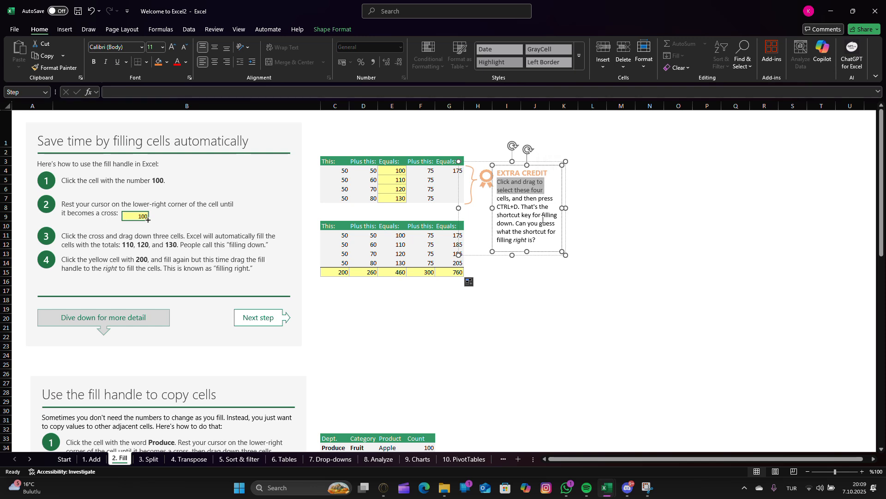
pyautogui.click(615, 249)
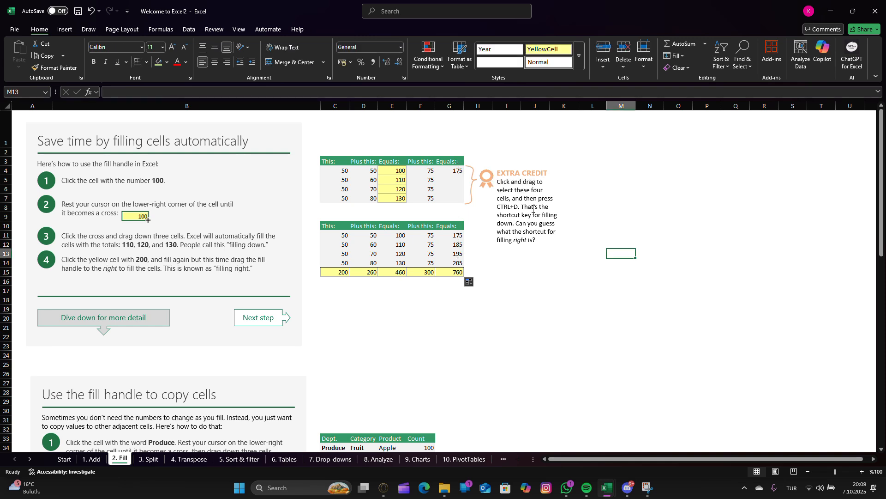
pyautogui.click(460, 173)
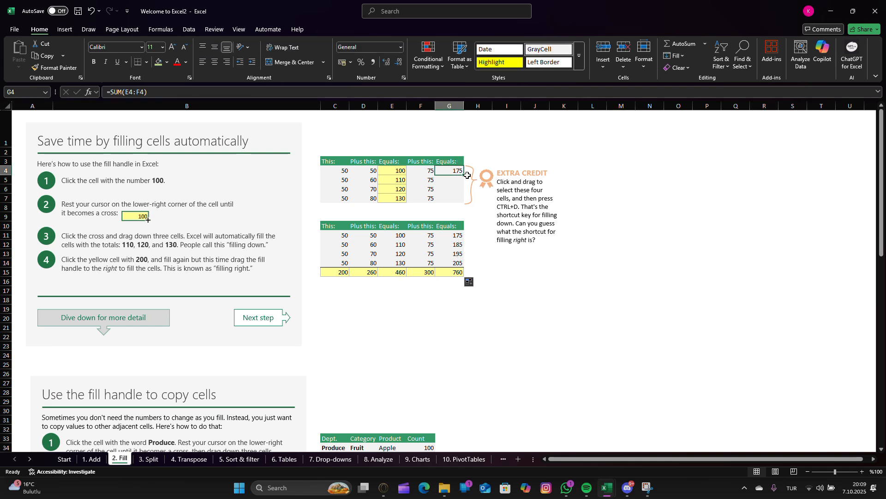
pyautogui.moveTo(462, 176); pyautogui.dragTo(460, 201)
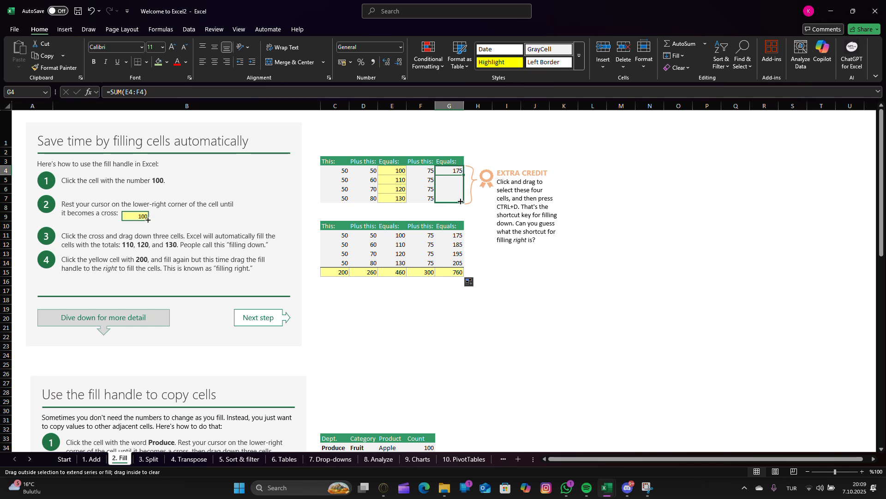
pyautogui.press('ctrl')
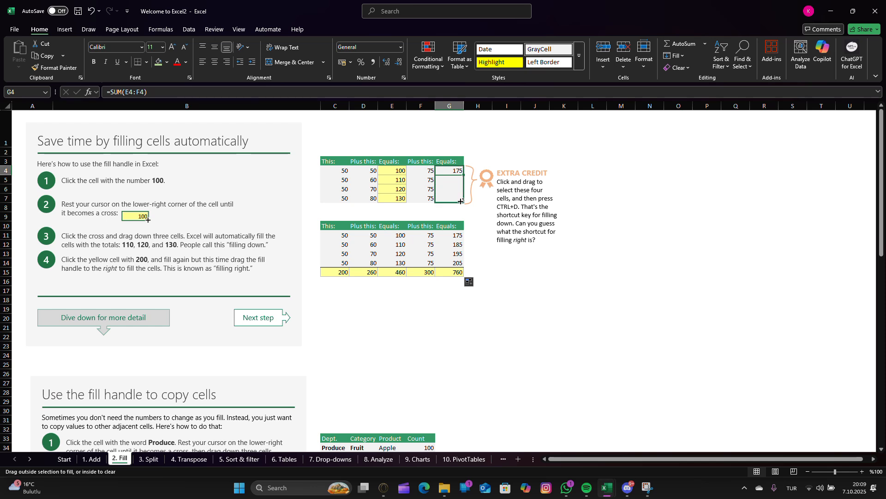
pyautogui.moveTo(460, 201); pyautogui.dragTo(461, 202)
pyautogui.click(584, 253)
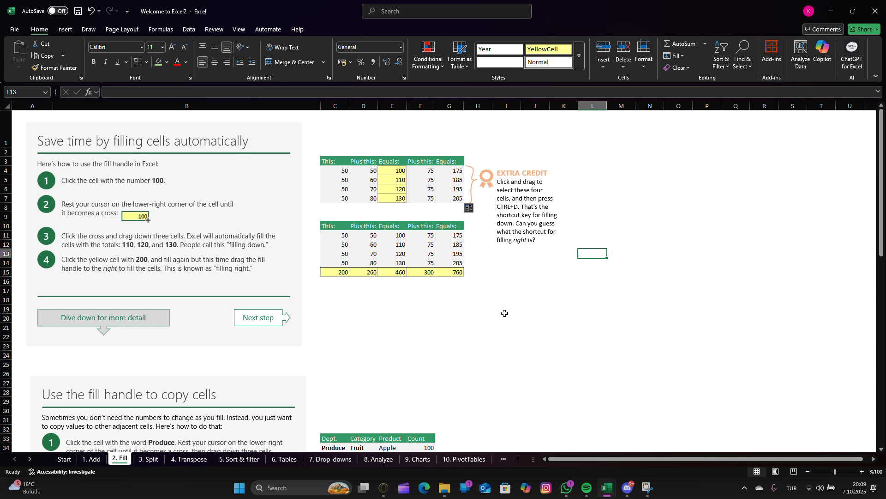
pyautogui.click(553, 253)
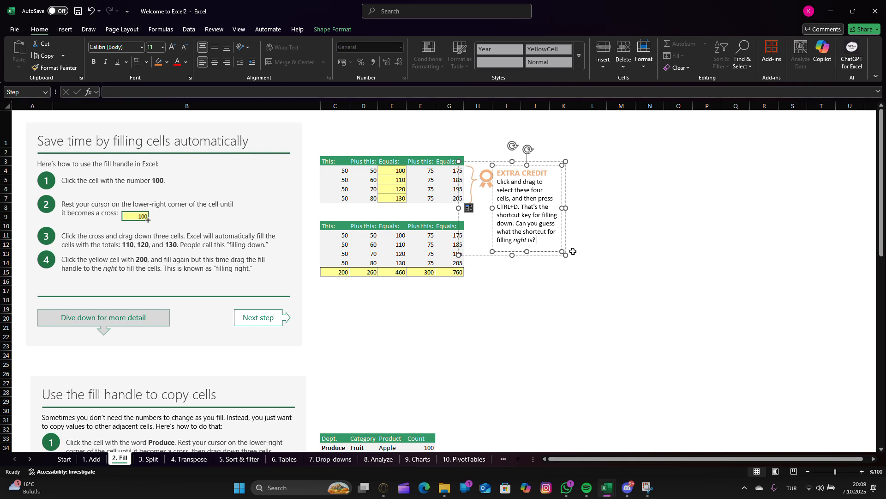
pyautogui.click(273, 324)
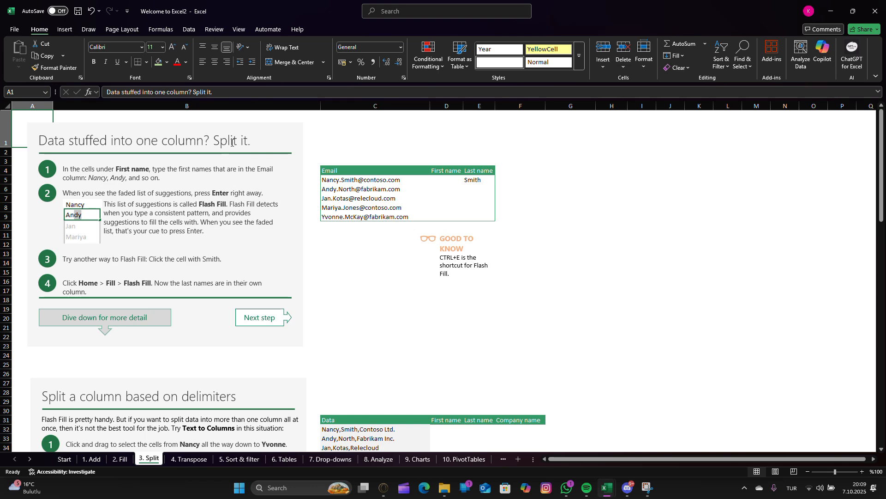
pyautogui.click(120, 462)
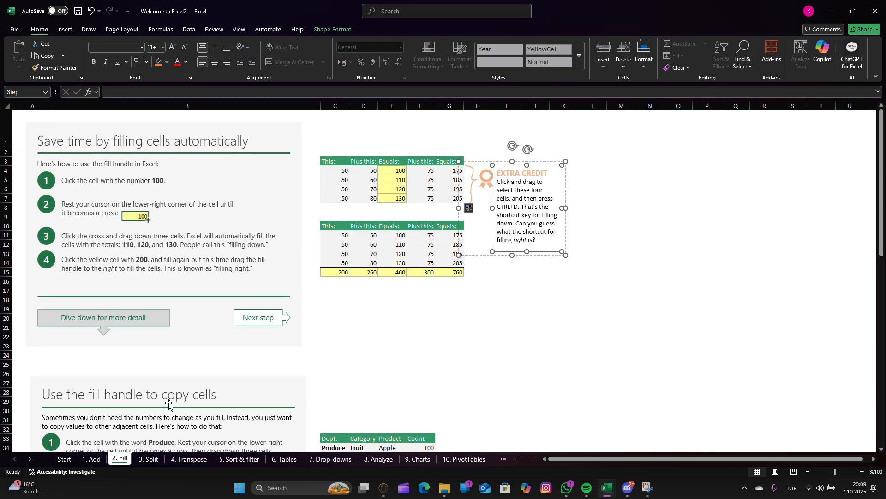
# Step: Copy Produce from C34 down through C37 in the Dept. column
pyautogui.moveTo(882, 197); pyautogui.dragTo(881, 294)
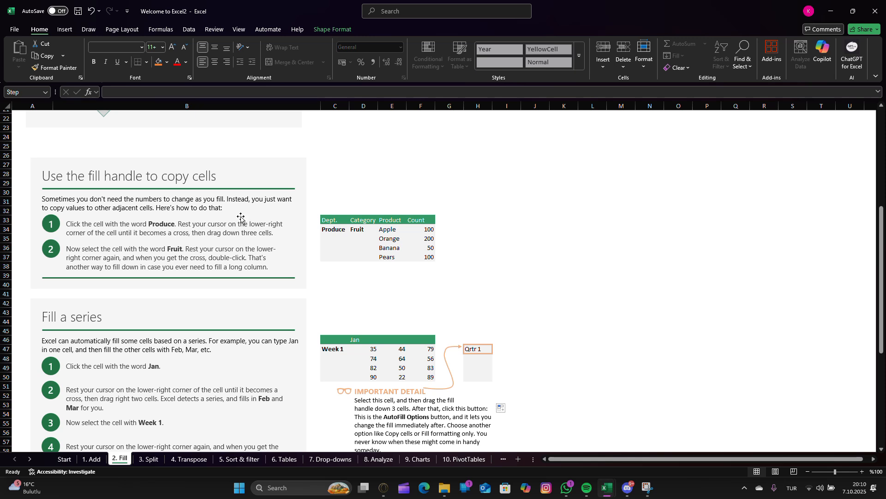
pyautogui.click(330, 230)
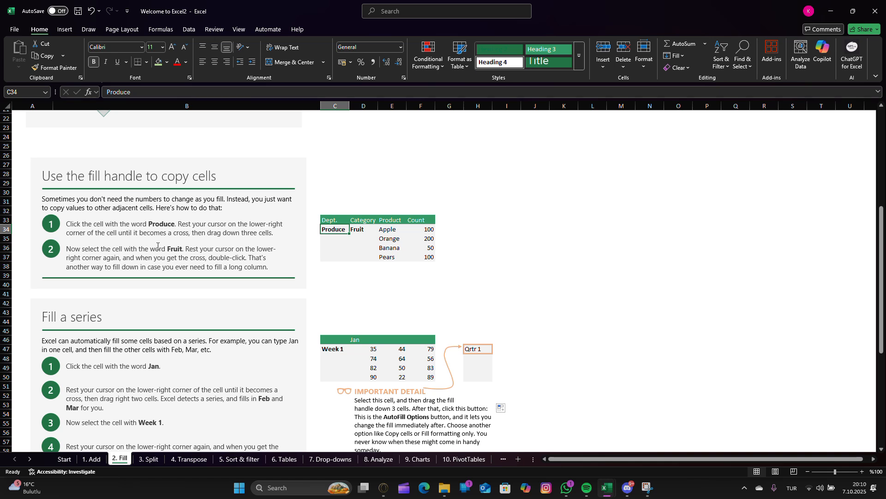
pyautogui.moveTo(350, 234); pyautogui.dragTo(350, 258)
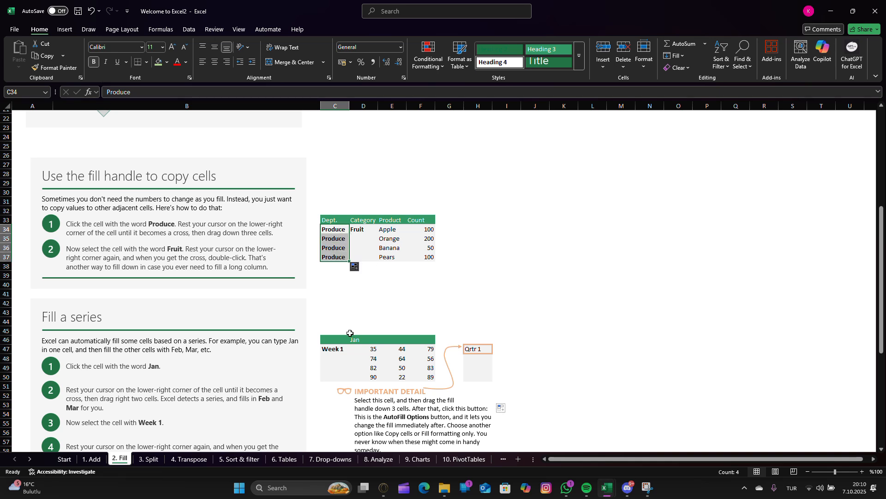
pyautogui.click(342, 284)
pyautogui.click(363, 232)
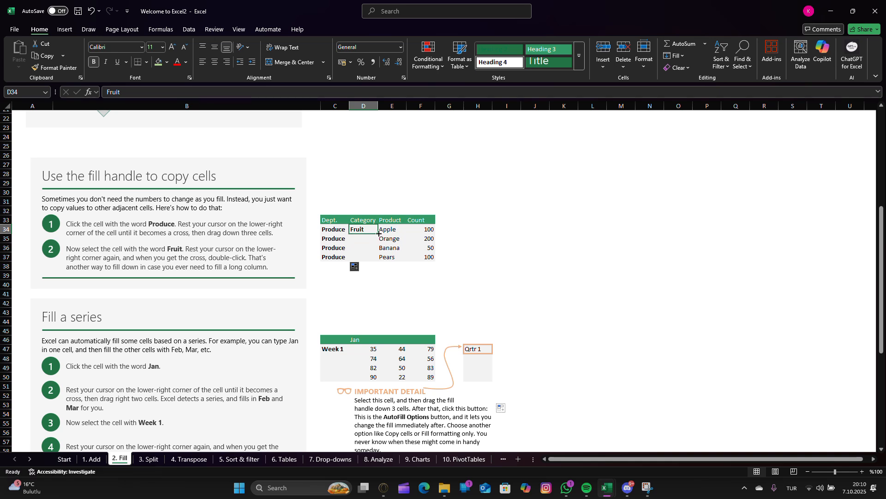
pyautogui.hotkey('ctrl', 'd')
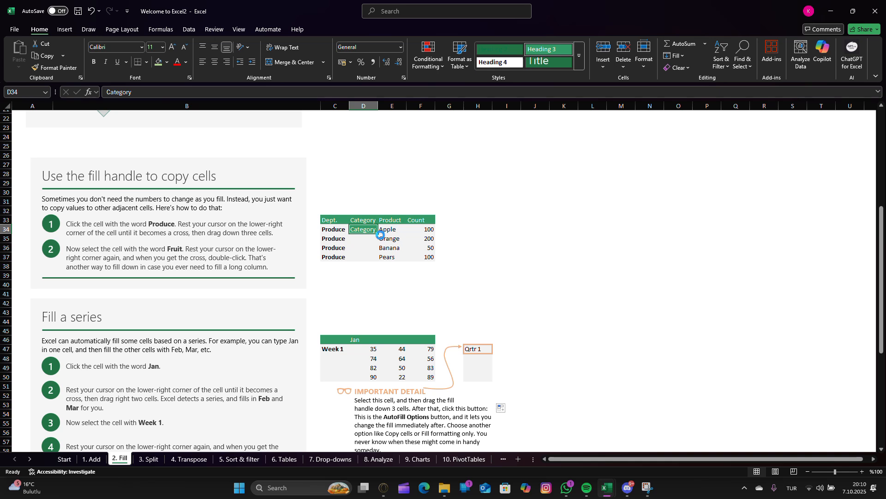
pyautogui.hotkey('ctrl', 'z')
pyautogui.moveTo(377, 232); pyautogui.dragTo(375, 239)
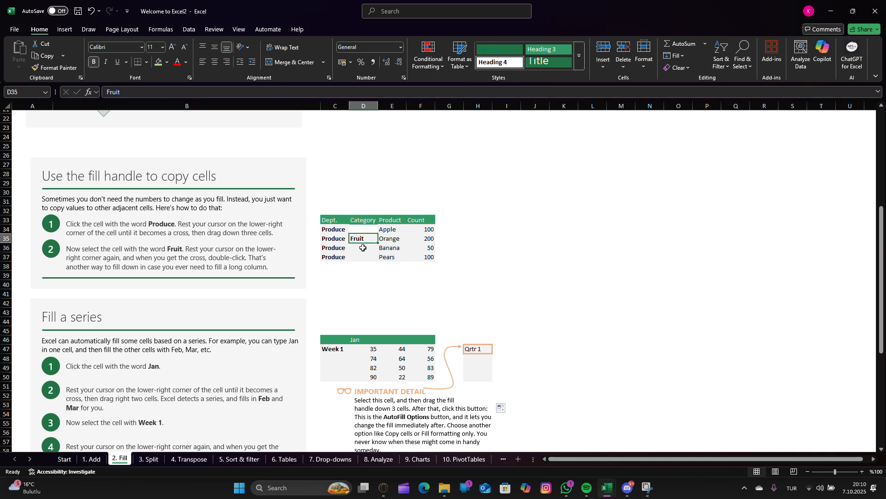
pyautogui.hotkey('ctrl', 'z')
# Step: Fill the empty Category cells D35, D36 and D37 with Fruit, one cell at a time
pyautogui.click(365, 241)
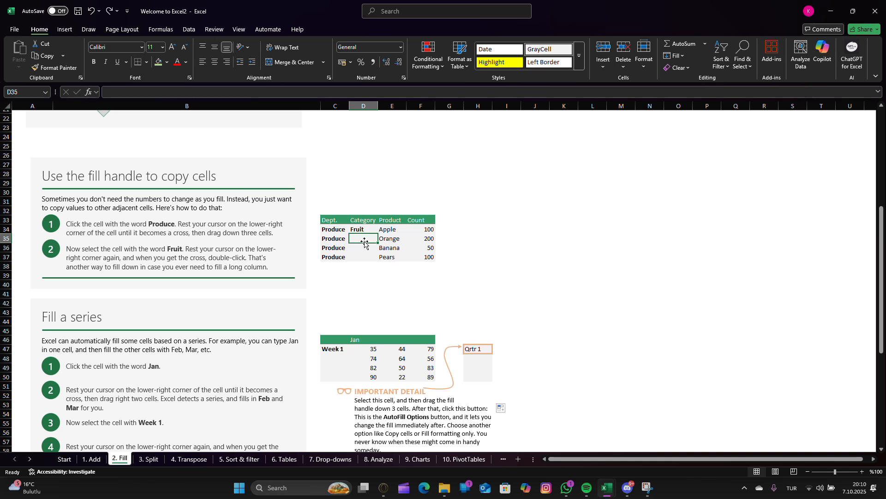
pyautogui.write('Fruit')
pyautogui.click(361, 246)
pyautogui.hotkey('ctrl', 'd')
pyautogui.click(363, 264)
pyautogui.click(363, 257)
pyautogui.hotkey('ctrl', 'd')
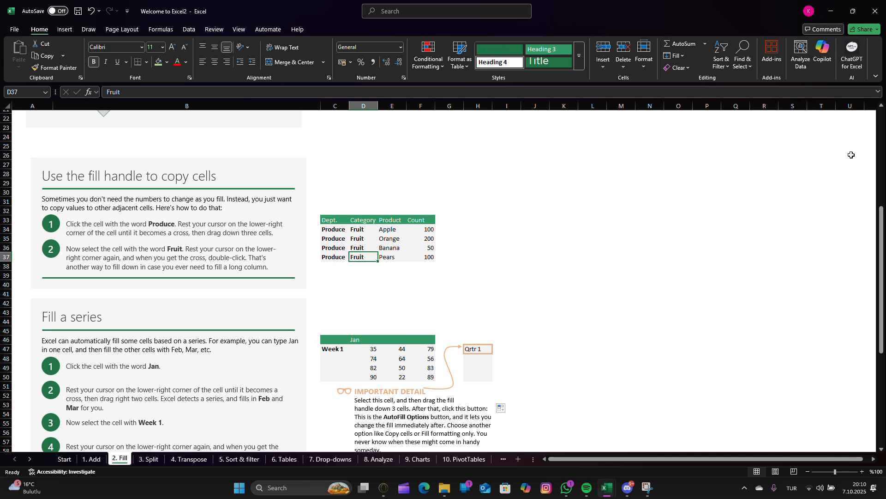
# Step: Extend the Week 1 series from C47 down through C50 in the "Fill a series" table
pyautogui.moveTo(883, 228); pyautogui.dragTo(883, 305)
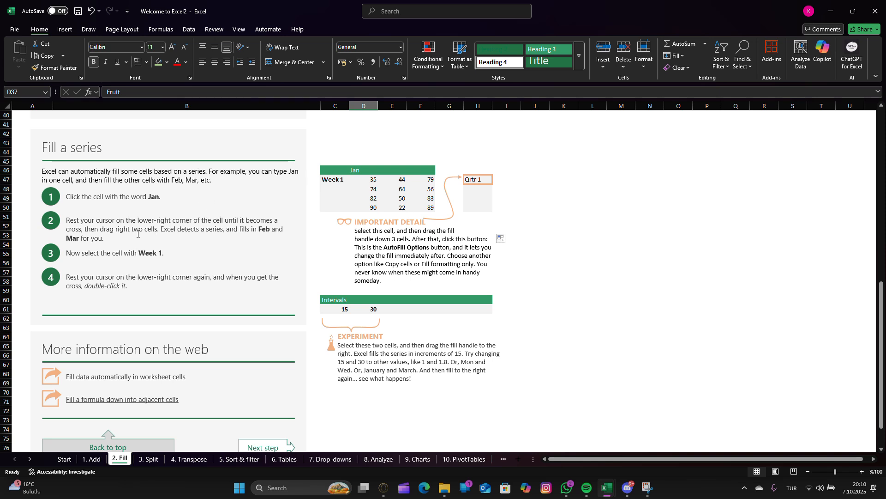
pyautogui.click(349, 188)
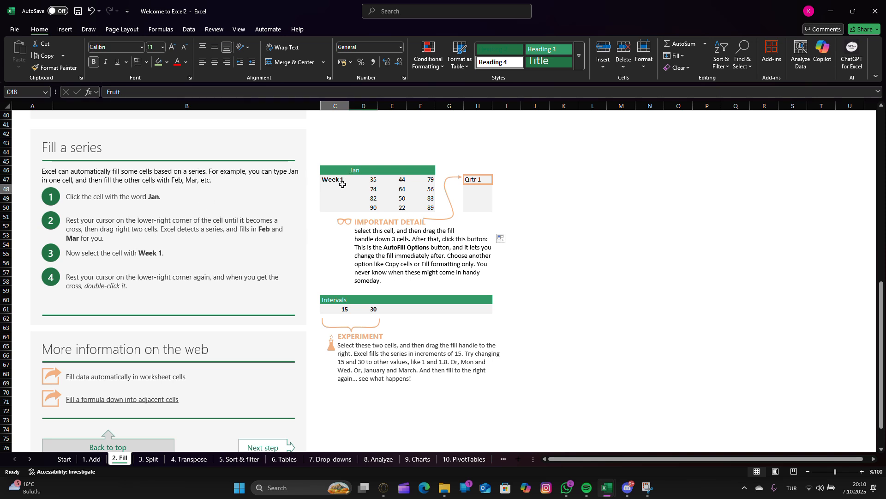
pyautogui.click(345, 180)
pyautogui.moveTo(349, 184); pyautogui.dragTo(351, 213)
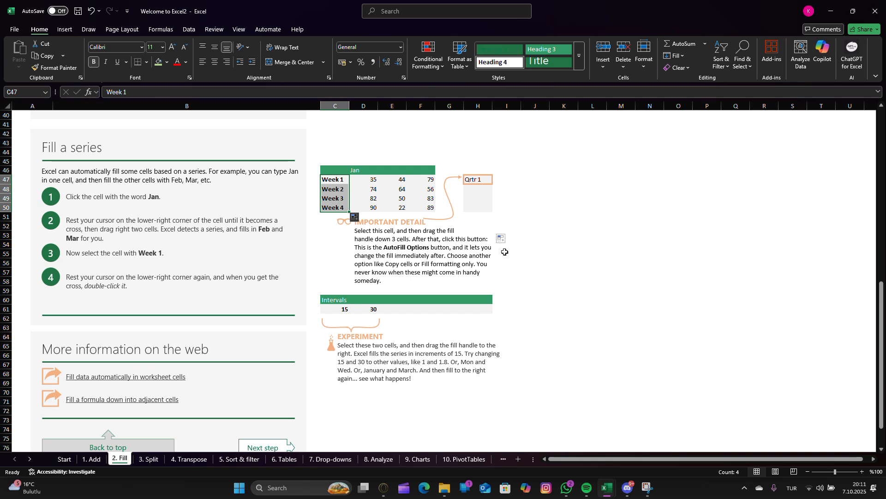
pyautogui.click(559, 245)
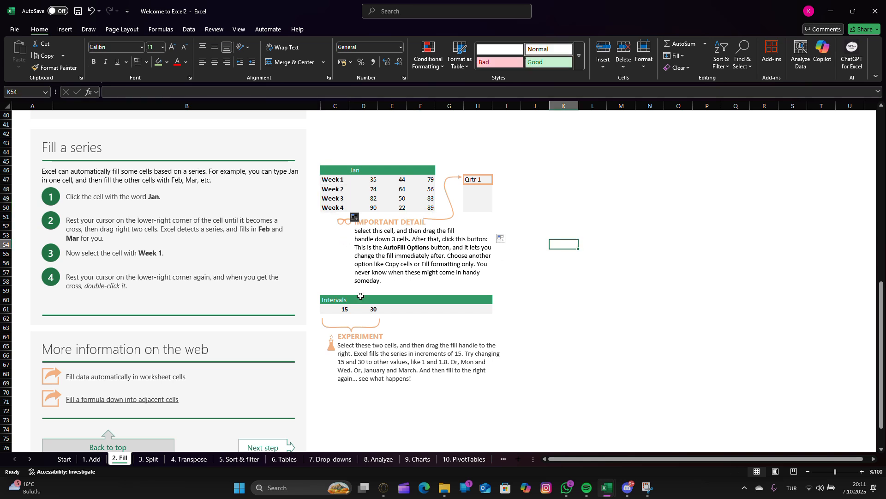
pyautogui.click(343, 309)
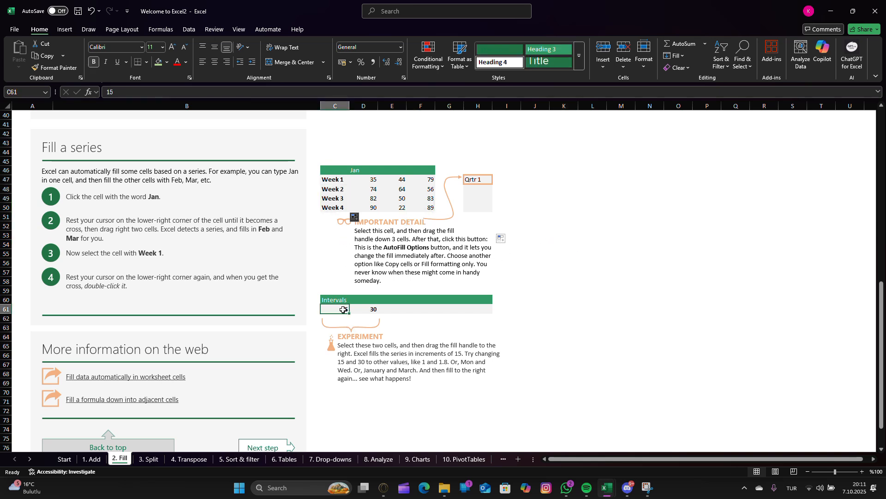
pyautogui.moveTo(349, 312); pyautogui.dragTo(487, 319)
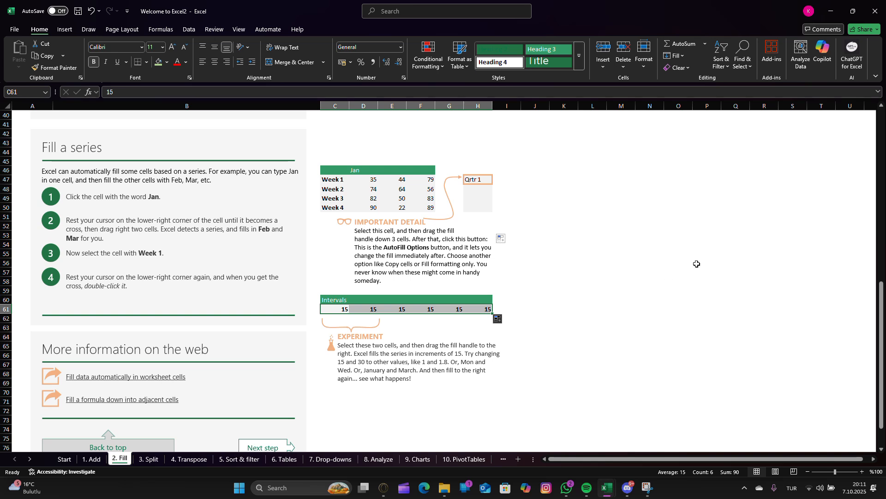
pyautogui.hotkey('ctrl', 'z')
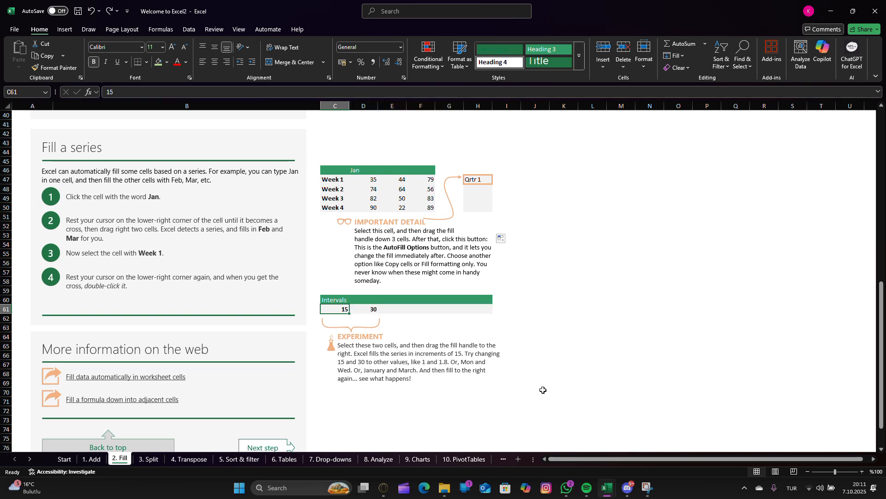
# Step: Extend the Intervals series of 15 and 30 in C61:D61 to the right through H61
pyautogui.click(368, 339)
pyautogui.click(344, 308)
pyautogui.moveTo(345, 309); pyautogui.dragTo(372, 309)
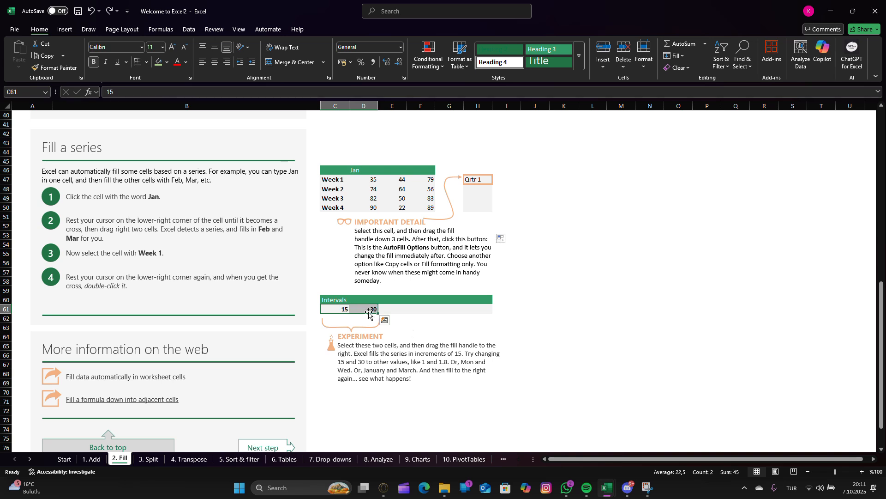
pyautogui.moveTo(375, 314); pyautogui.dragTo(485, 316)
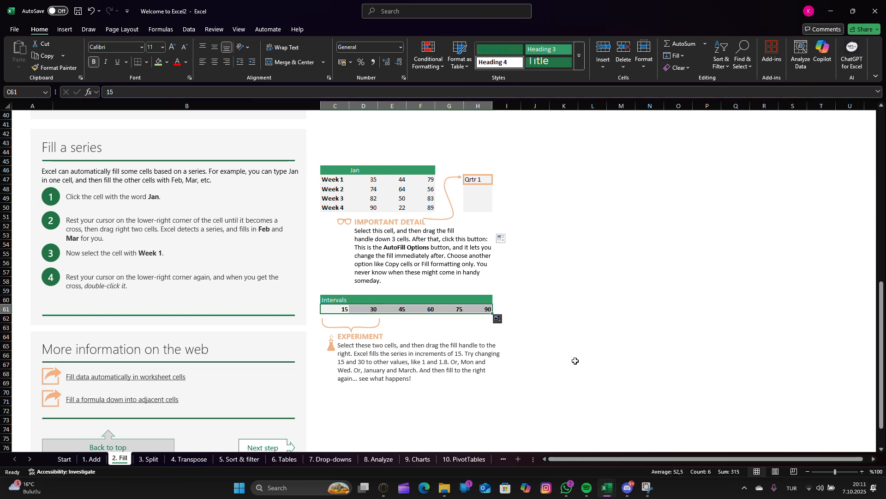
pyautogui.click(574, 363)
# Step: Go on to the "3. Split" worksheet and select the empty cell G2
pyautogui.moveTo(883, 301); pyautogui.dragTo(882, 318)
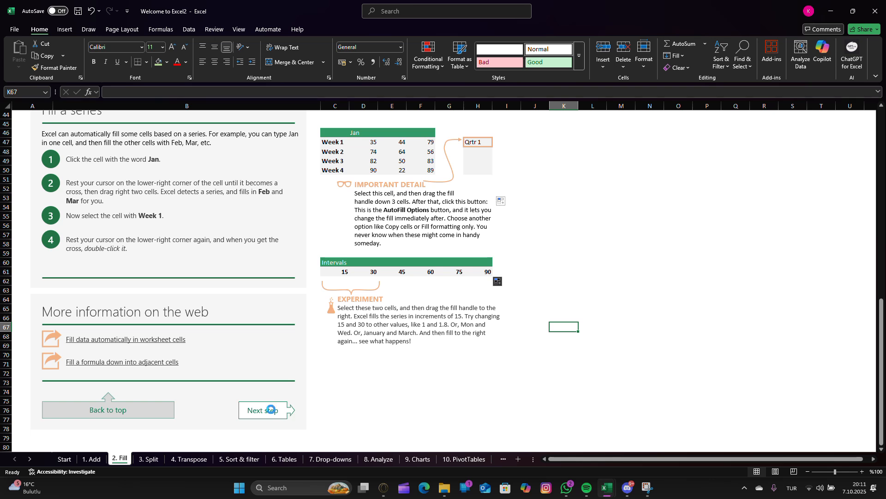
pyautogui.click(270, 410)
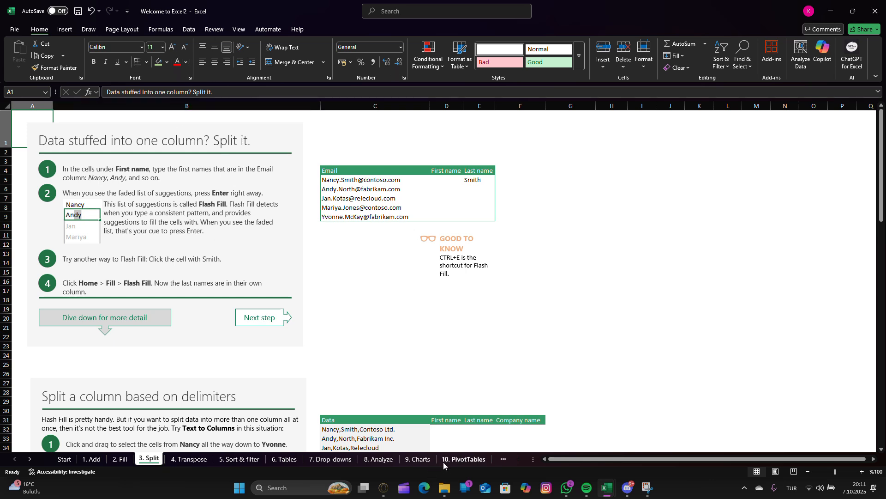
pyautogui.click(503, 64)
pyautogui.click(139, 119)
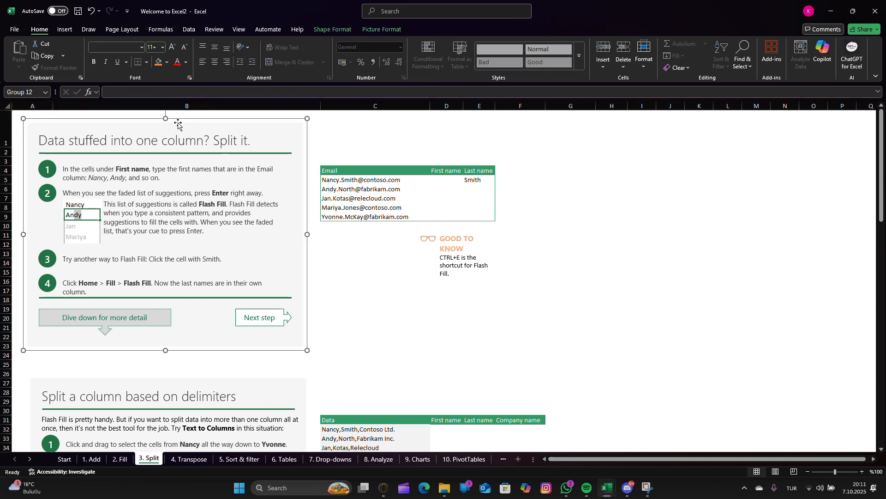
pyautogui.click(590, 148)
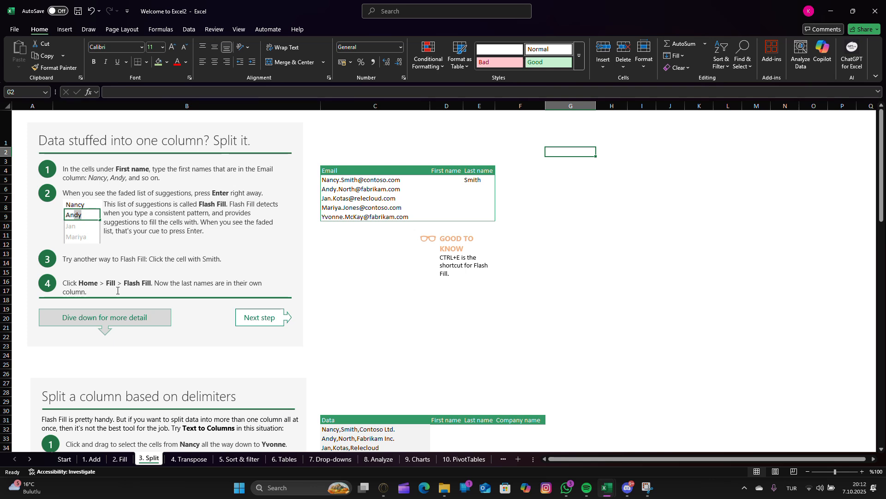
# Step: Switch to the Google Meet call in Opera, and return to the Welcome to Excel2 workbook
pyautogui.moveTo(385, 493)
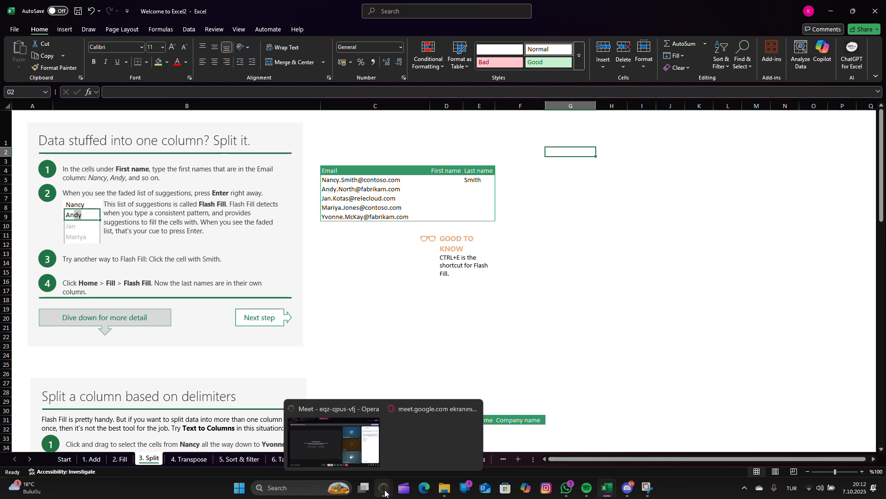
pyautogui.click(385, 490)
pyautogui.click(374, 446)
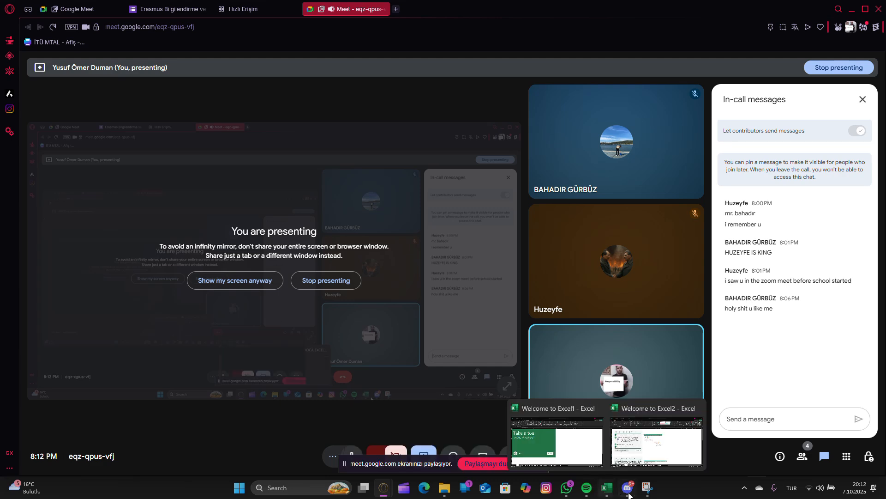
pyautogui.click(614, 495)
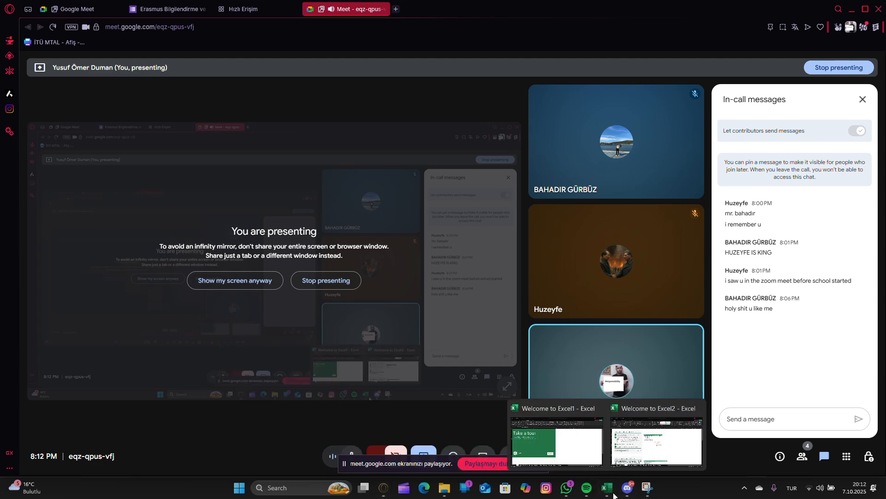
pyautogui.click(578, 463)
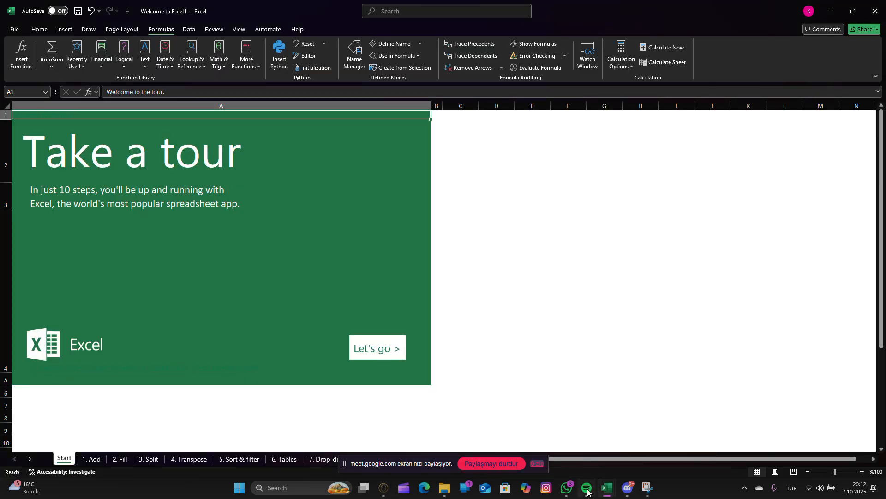
pyautogui.moveTo(607, 488)
pyautogui.click(662, 436)
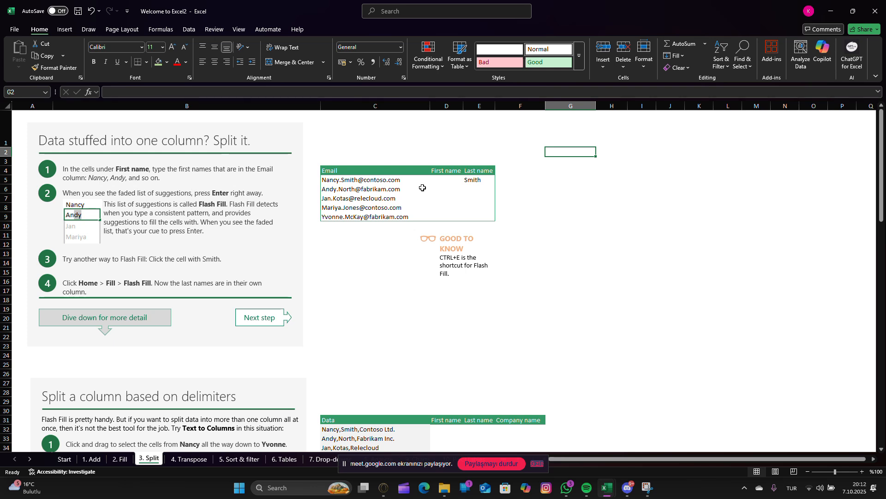
# Step: Enter the first names from the first two emails in D5 and D6, accepting the Flash Fill suggestions for the rest of the column
pyautogui.click(436, 181)
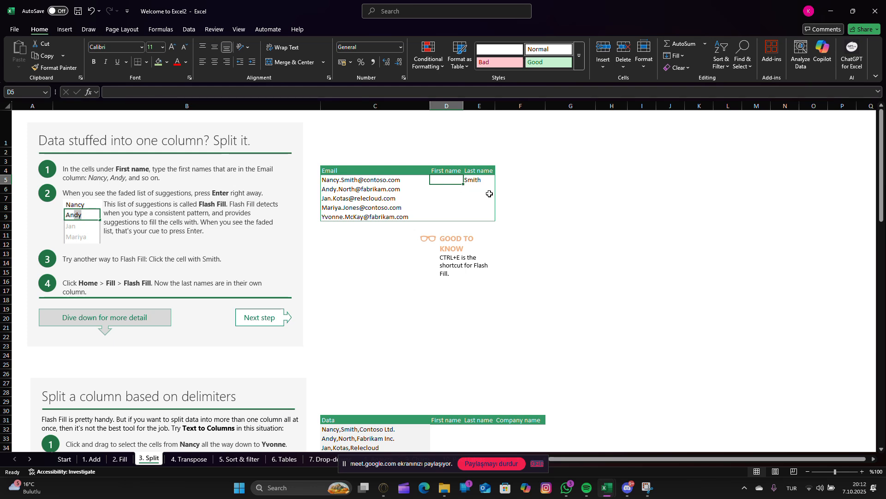
pyautogui.doubleClick(437, 180)
pyautogui.write('Nancy')
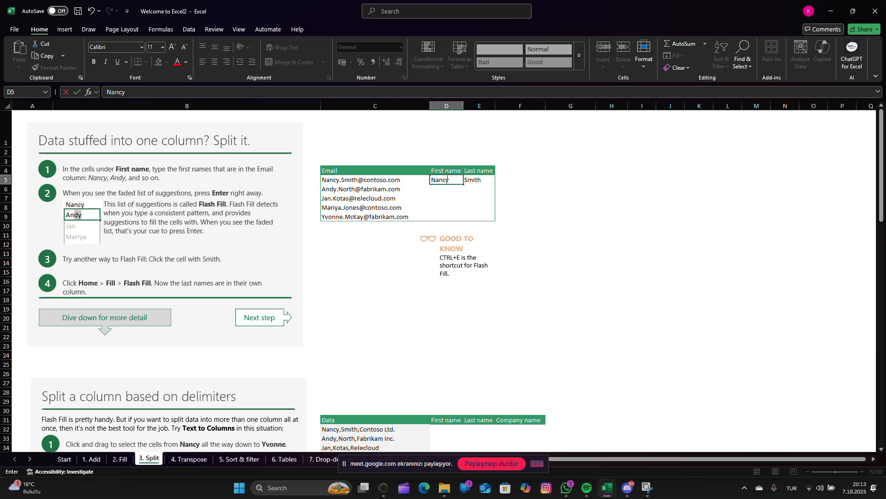
pyautogui.click(440, 189)
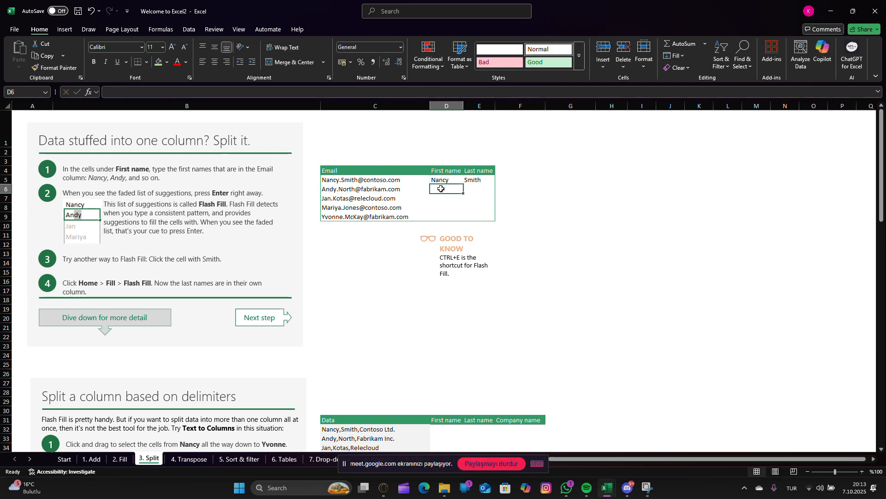
pyautogui.doubleClick(442, 189)
pyautogui.write('andy')
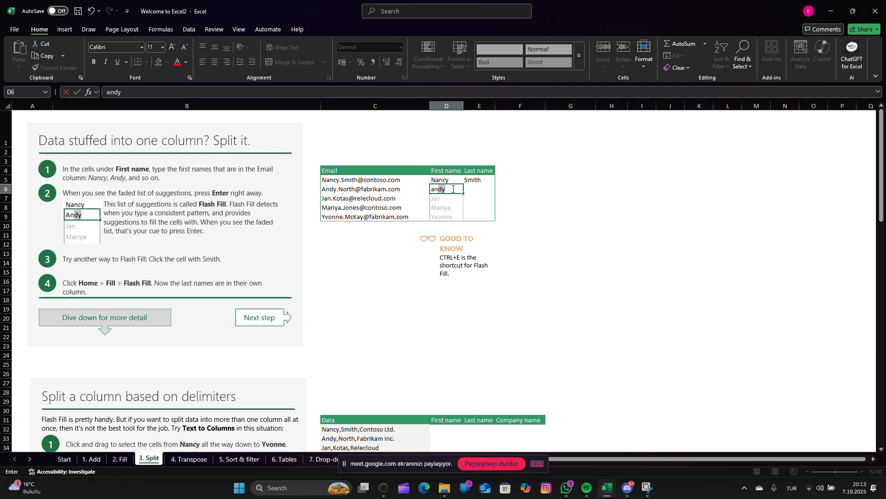
pyautogui.press('Return')
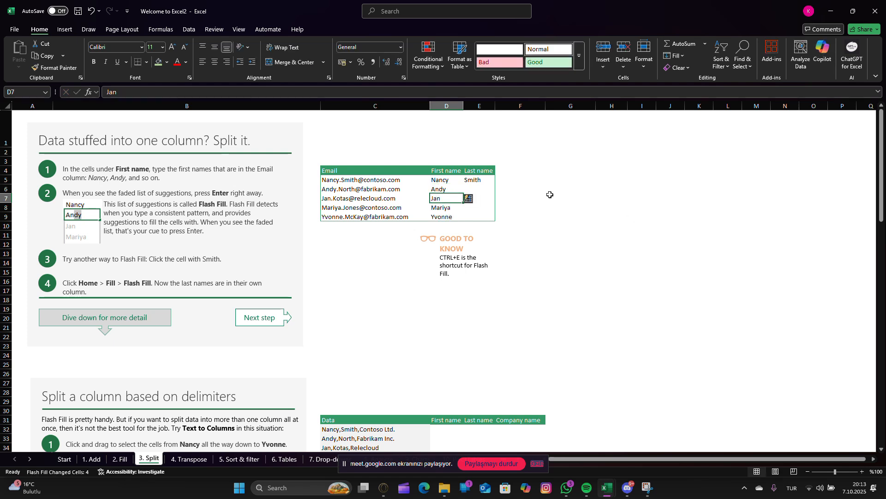
pyautogui.click(571, 199)
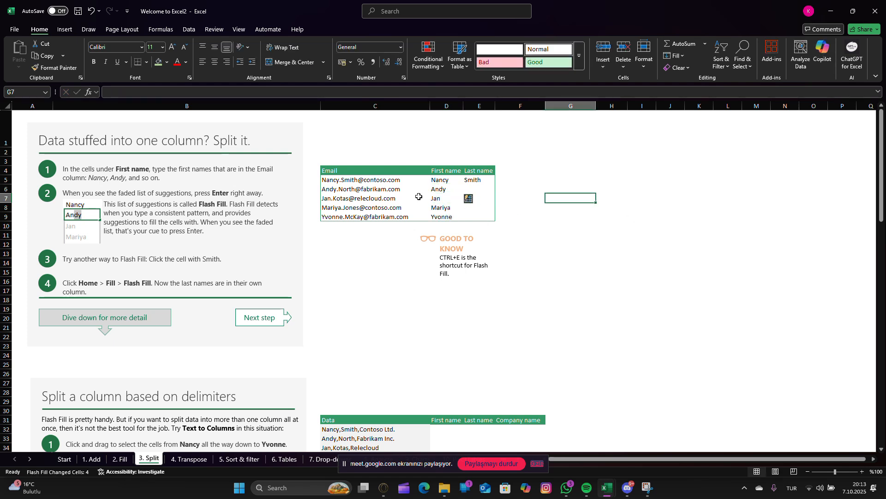
# Step: Enter the last names for rows 6 and 7 in E6 and E7, accepting the Flash Fill suggestions for the rest of the column
pyautogui.click(483, 190)
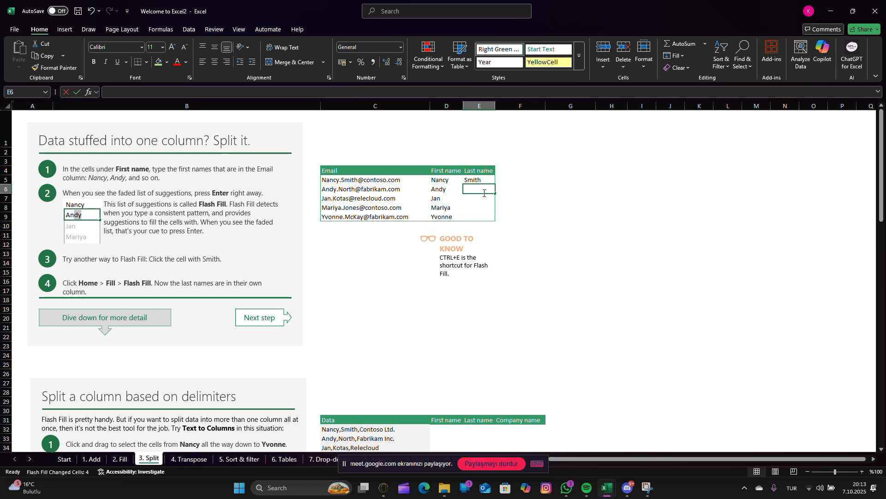
pyautogui.click(480, 191)
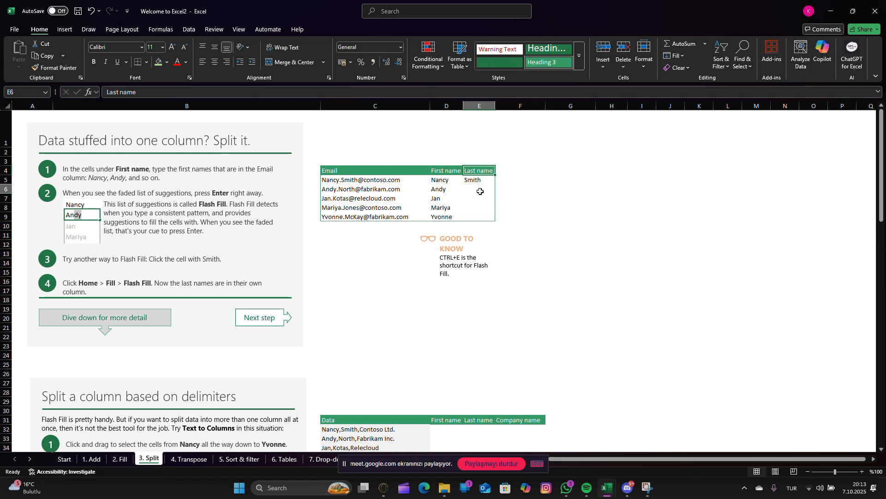
pyautogui.doubleClick(481, 192)
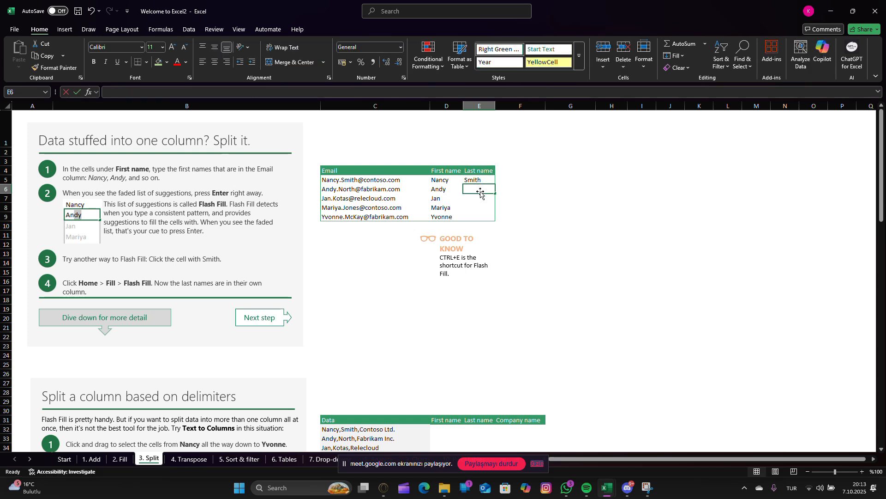
pyautogui.write('north')
pyautogui.press('Return')
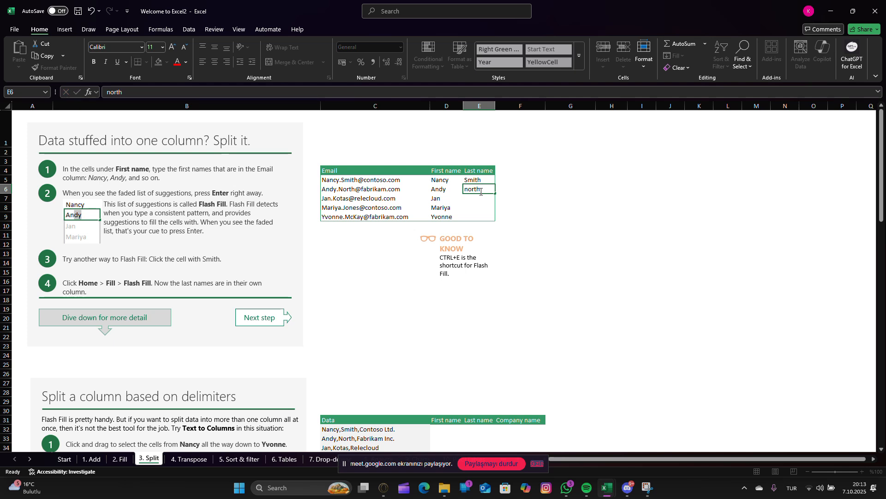
pyautogui.press('BackSpace')
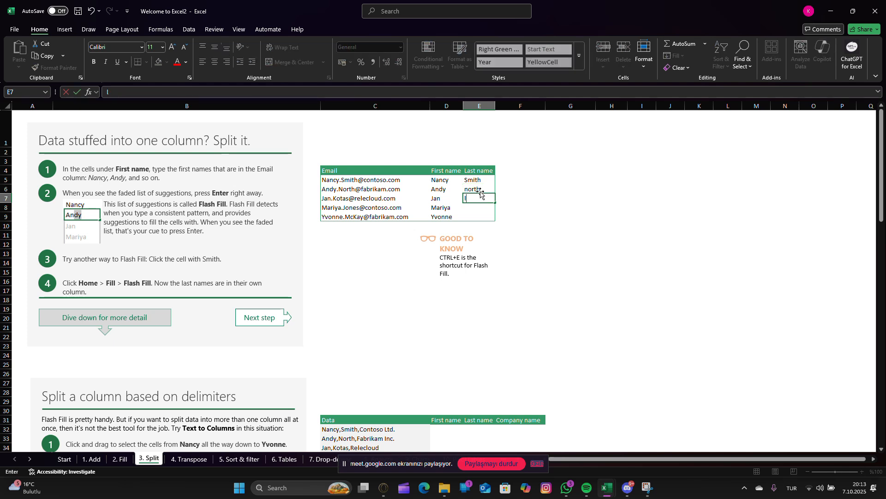
pyautogui.write('k')
pyautogui.press('Return')
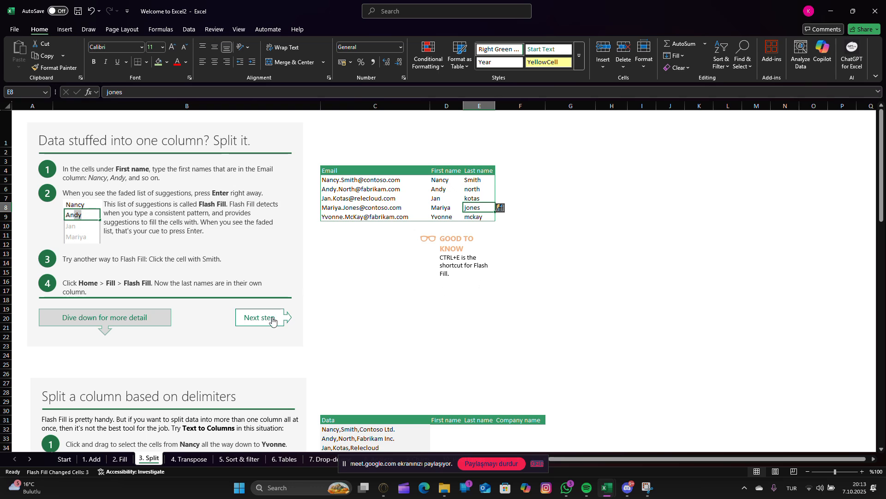
# Step: Select the comma-separated Data cells C32:C39 under "Split a column based on delimiters" and start Text to Columns
pyautogui.moveTo(884, 190); pyautogui.dragTo(880, 244)
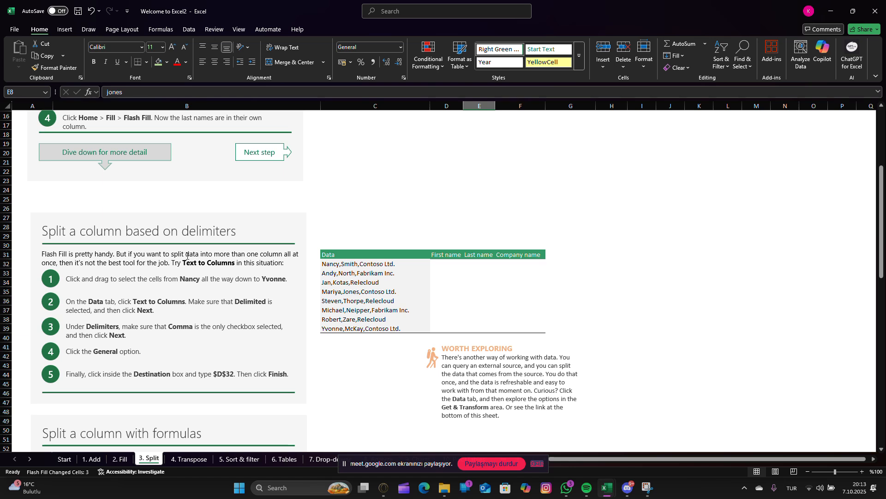
pyautogui.click(331, 266)
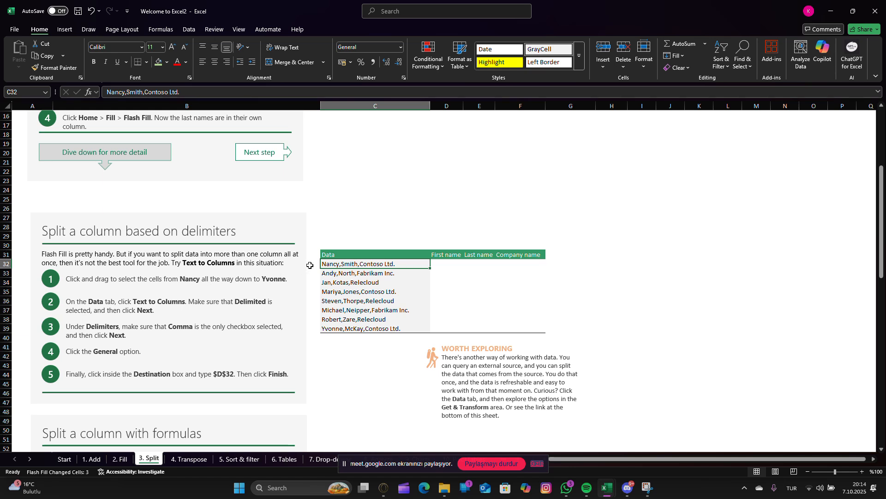
pyautogui.moveTo(333, 263); pyautogui.dragTo(366, 329)
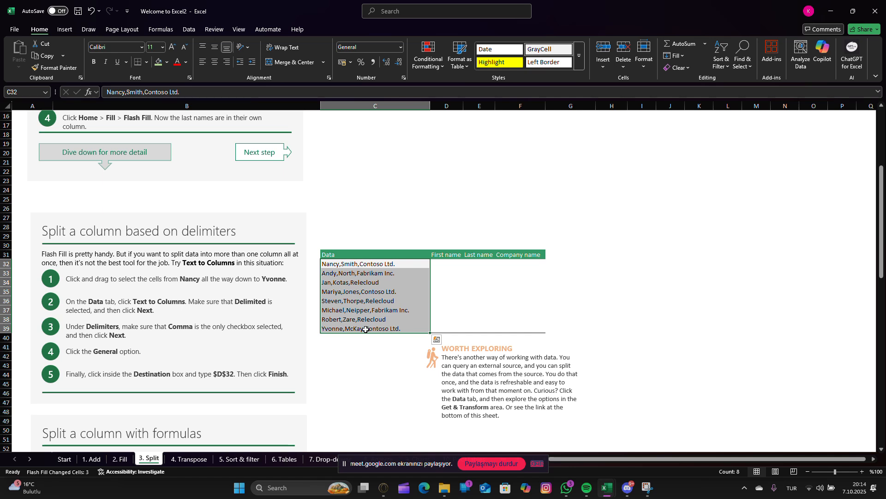
pyautogui.rightClick(396, 295)
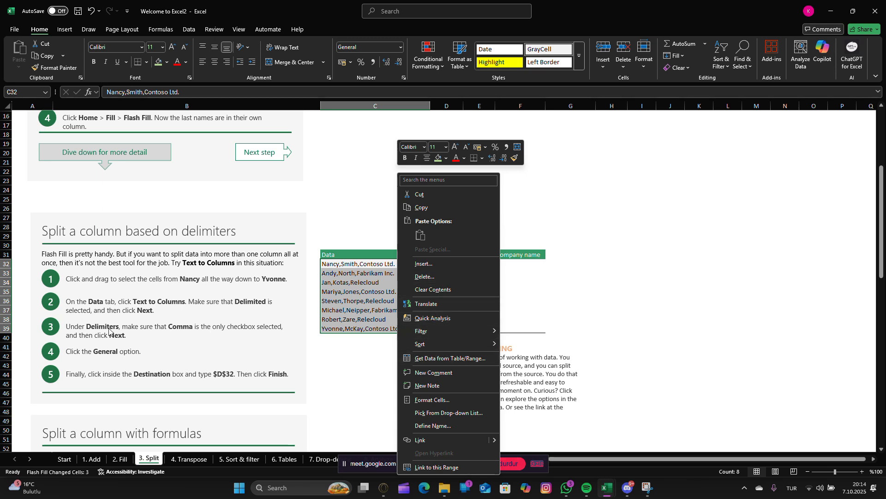
pyautogui.click(189, 30)
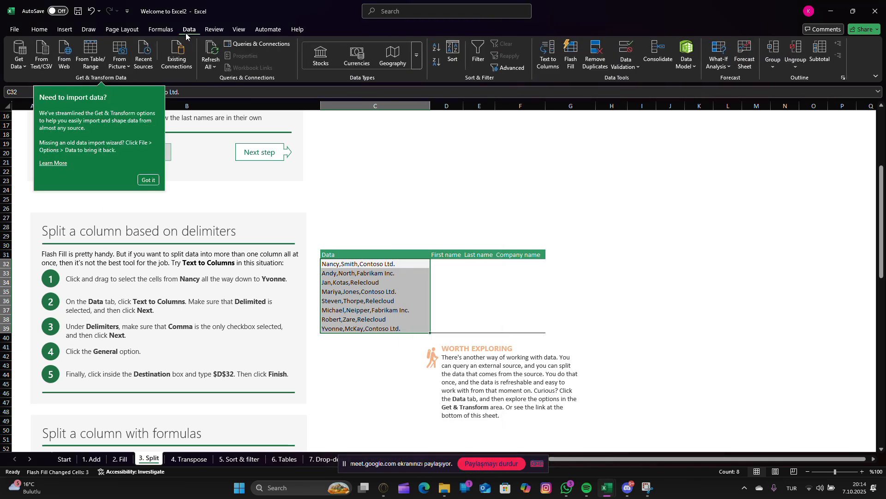
pyautogui.click(147, 181)
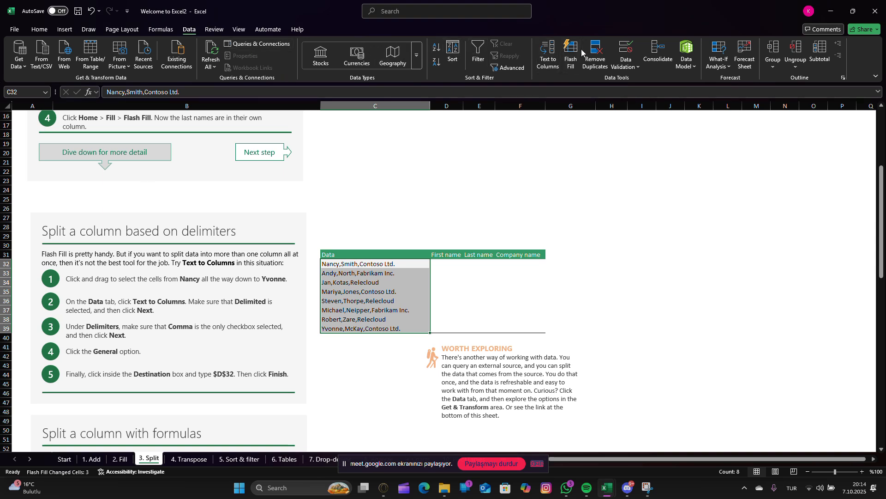
pyautogui.click(555, 59)
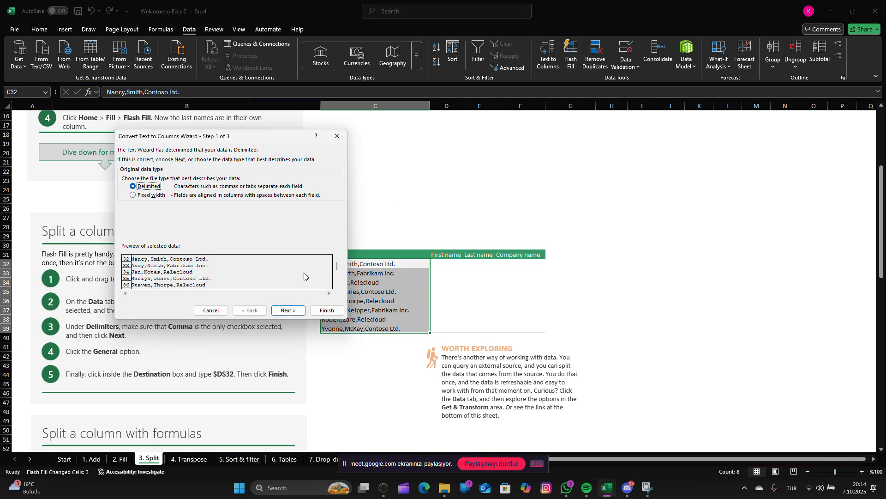
# Step: Try splitting the selected cells as Delimited text at commas, with General format and destination $C$32, replacing the existing data
pyautogui.moveTo(260, 140); pyautogui.dragTo(728, 140)
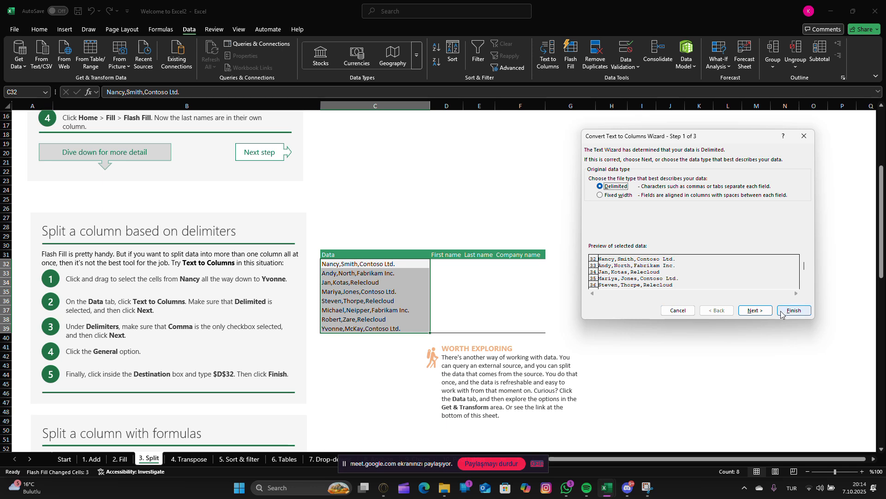
pyautogui.click(755, 311)
pyautogui.click(593, 194)
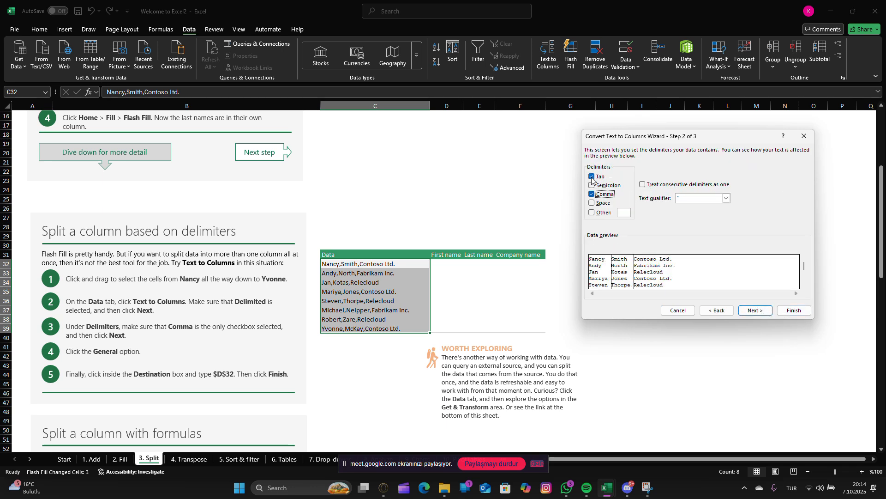
pyautogui.click(592, 178)
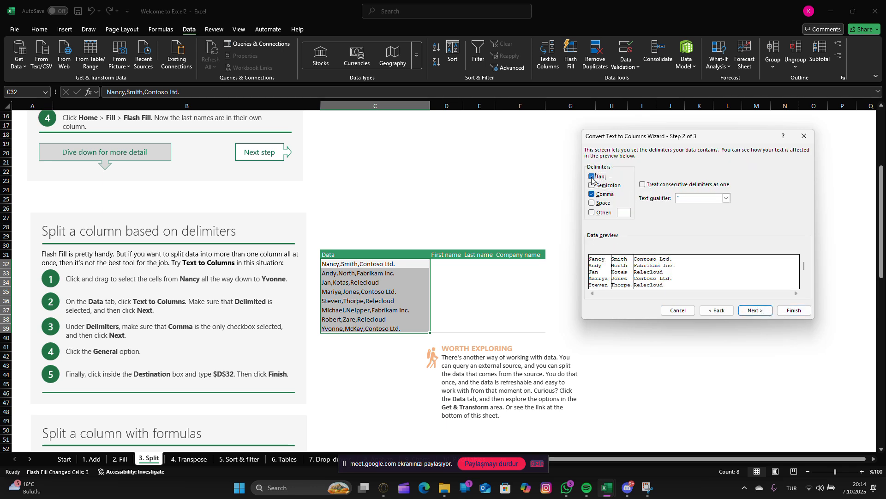
pyautogui.click(748, 311)
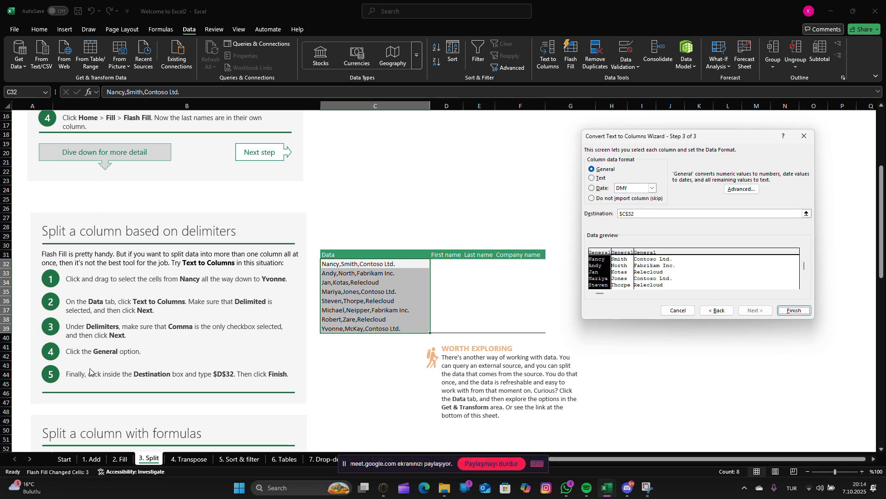
pyautogui.click(810, 312)
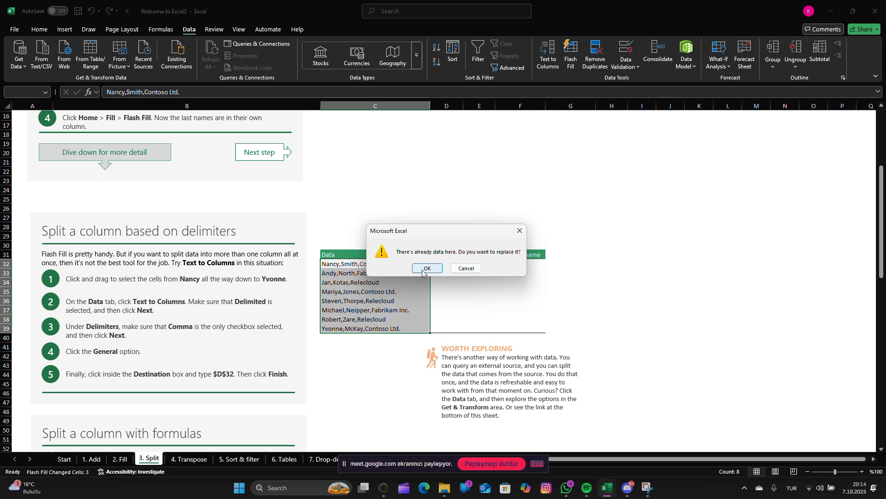
pyautogui.click(423, 272)
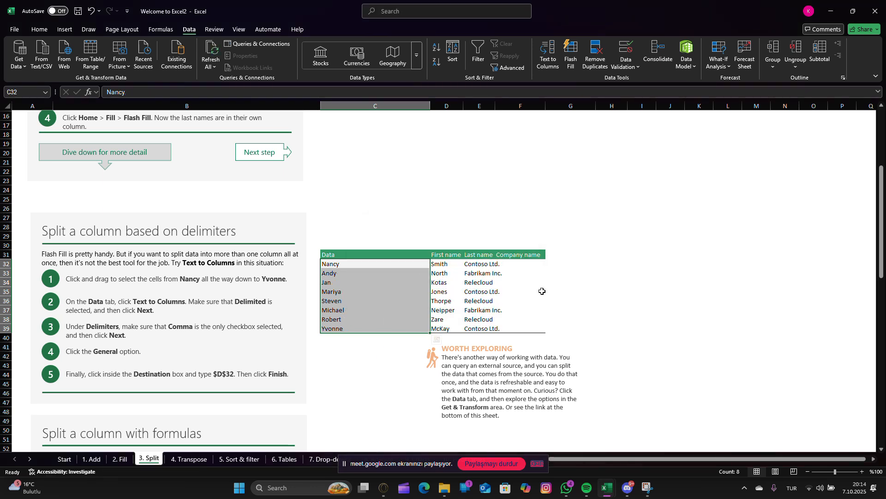
# Step: Undo the last Text to Columns split and deselect the Data range
pyautogui.click(592, 281)
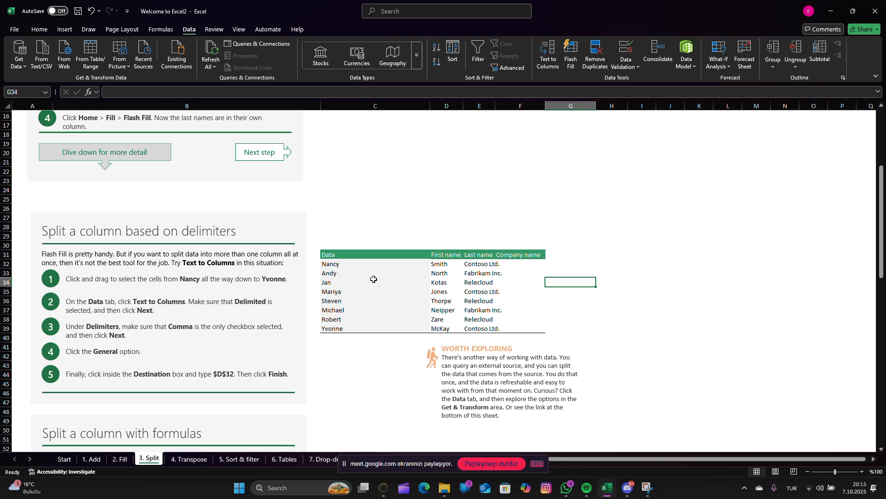
pyautogui.click(360, 264)
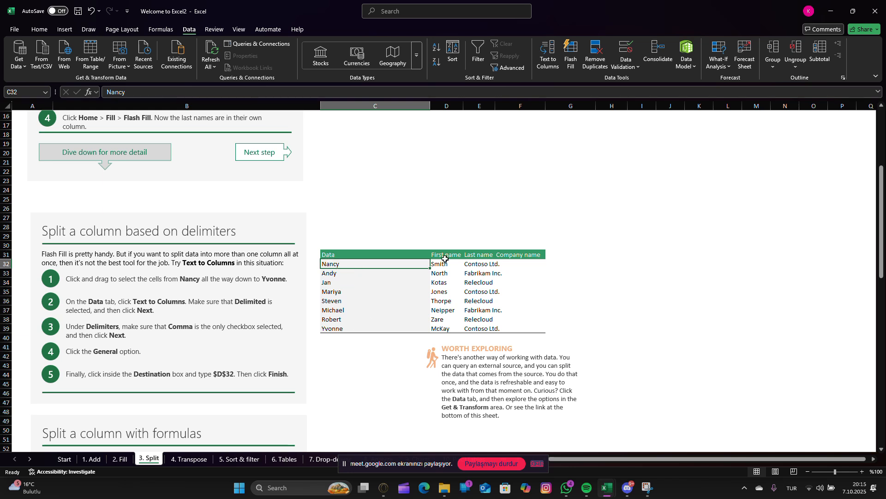
pyautogui.hotkey('ctrl', 'z')
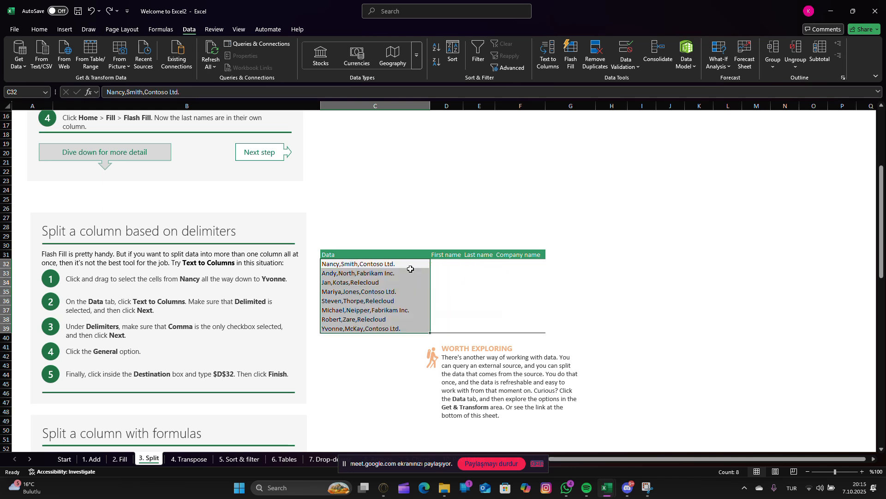
pyautogui.click(632, 273)
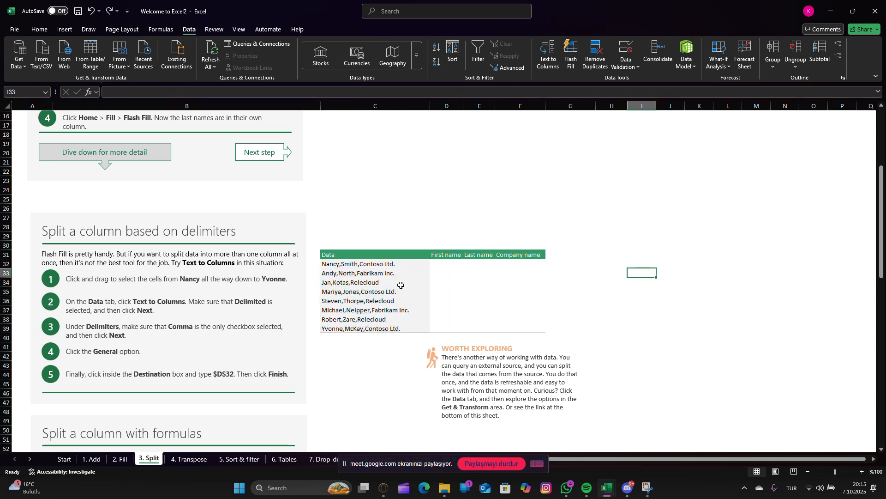
# Step: Select the comma-separated Data cells C32:C39 in the delimiter exercise table
pyautogui.click(323, 258)
pyautogui.doubleClick(332, 265)
pyautogui.moveTo(332, 265); pyautogui.dragTo(376, 305)
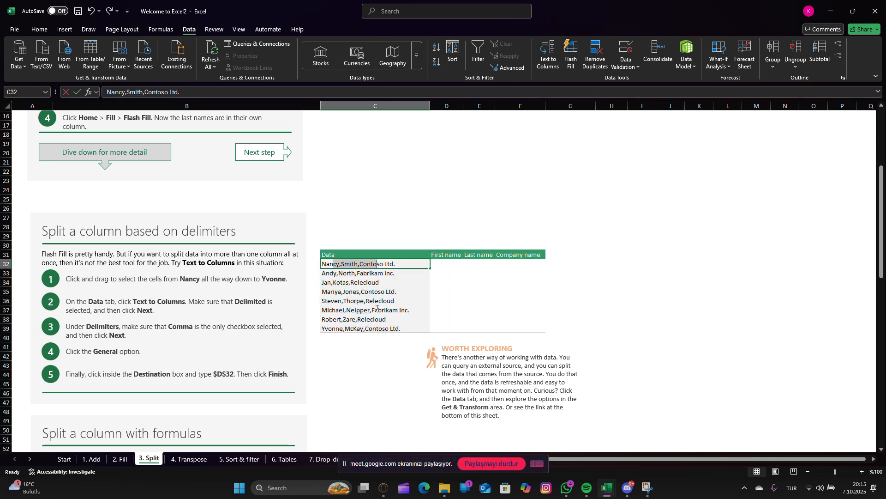
pyautogui.click(564, 285)
pyautogui.click(312, 261)
pyautogui.moveTo(328, 264); pyautogui.dragTo(381, 331)
pyautogui.rightClick(383, 330)
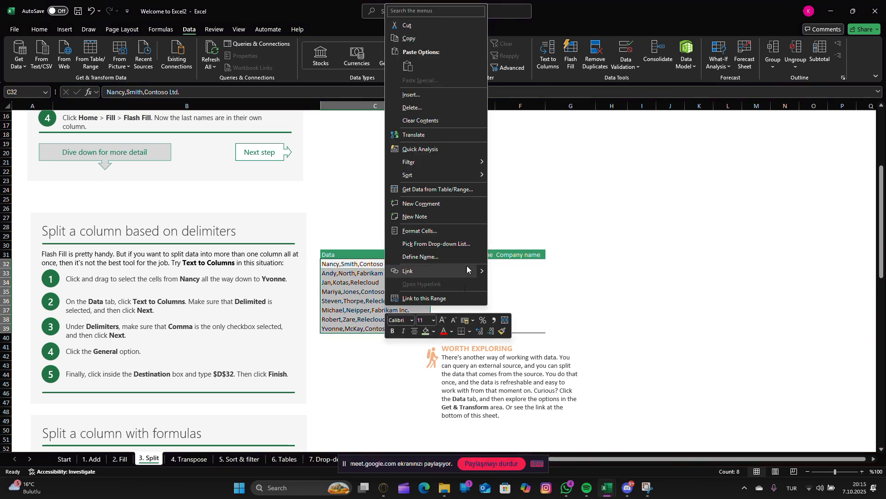
pyautogui.click(330, 139)
# Step: Start Text to Columns on the selected cells as Delimited text, keeping Comma as the only delimiter
pyautogui.click(549, 57)
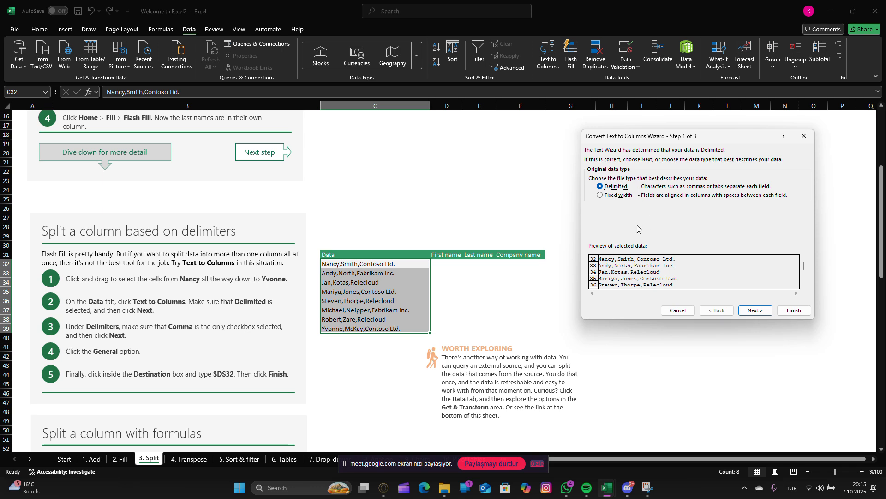
pyautogui.click(755, 310)
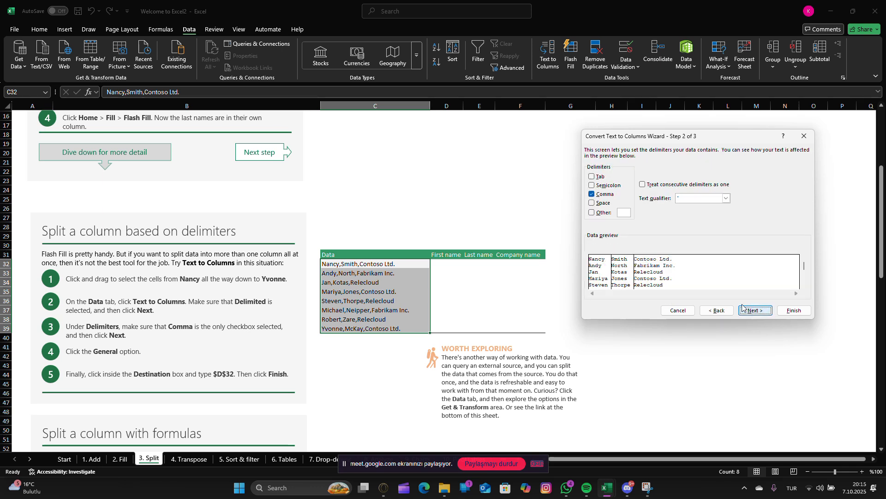
pyautogui.click(593, 195)
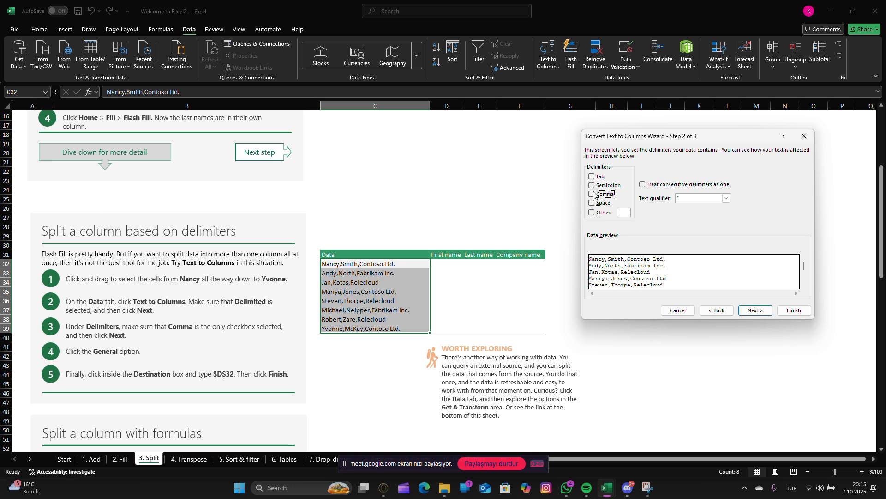
pyautogui.click(592, 195)
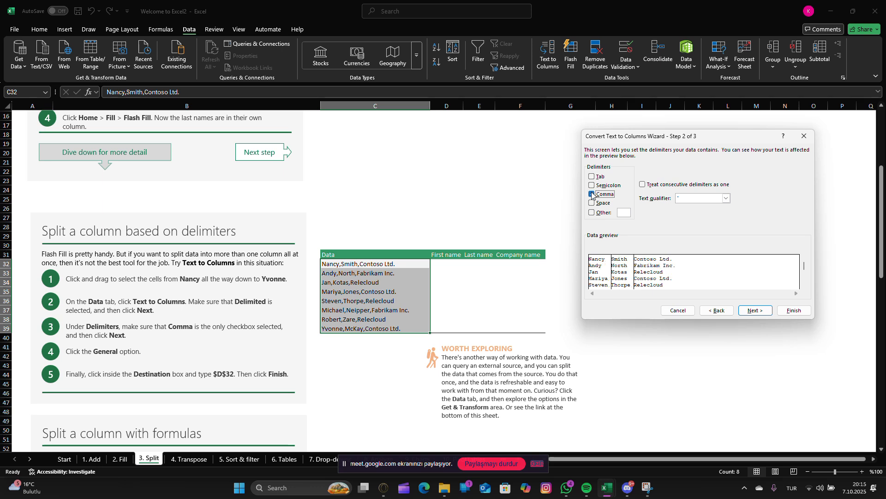
pyautogui.click(592, 203)
pyautogui.click(593, 202)
pyautogui.click(755, 310)
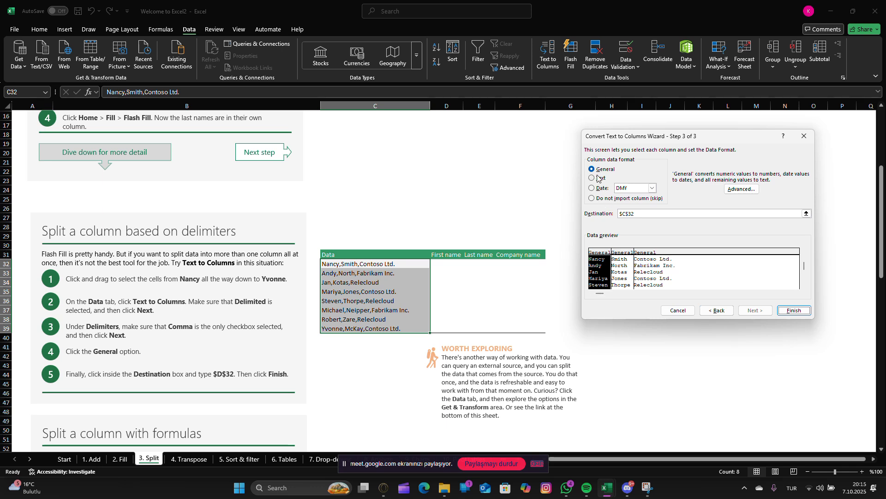
# Step: Finish the split with General column format and destination $C$32, replacing the existing data
pyautogui.click(621, 270)
pyautogui.click(641, 270)
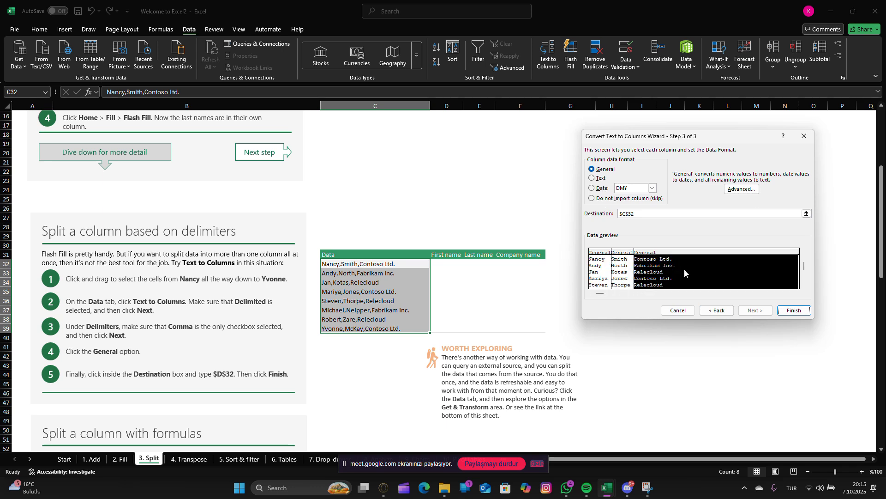
pyautogui.click(607, 255)
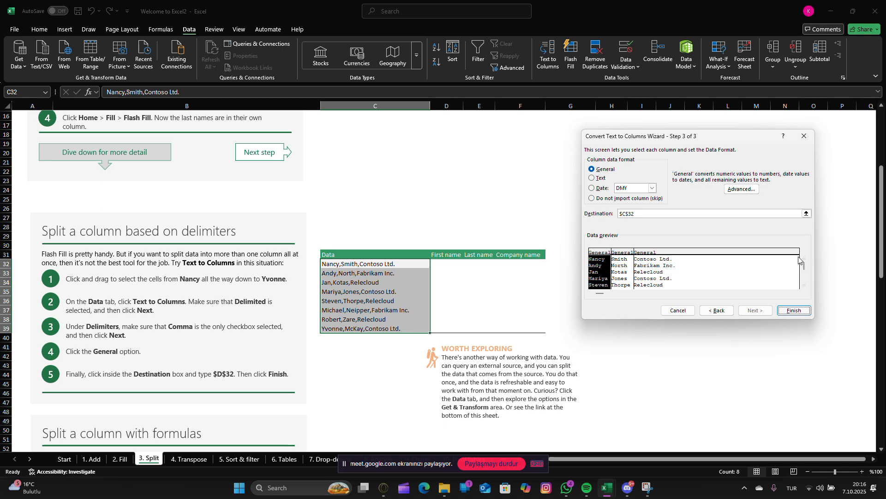
pyautogui.click(806, 213)
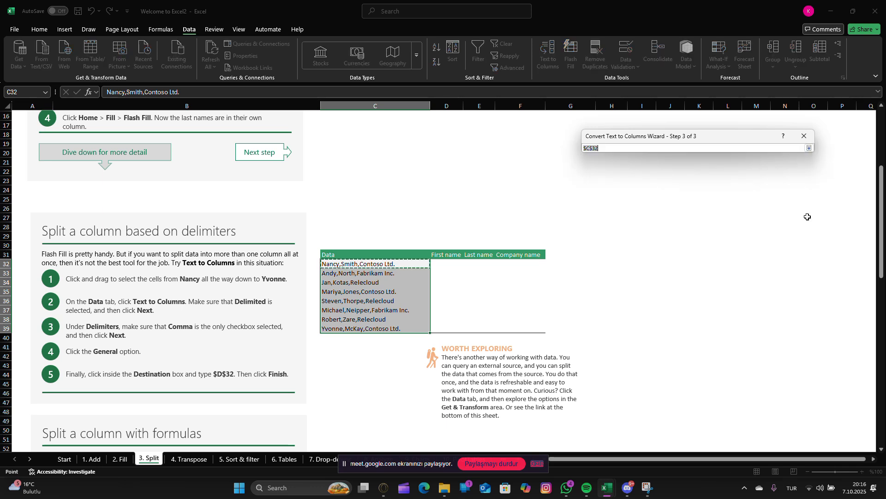
pyautogui.click(805, 134)
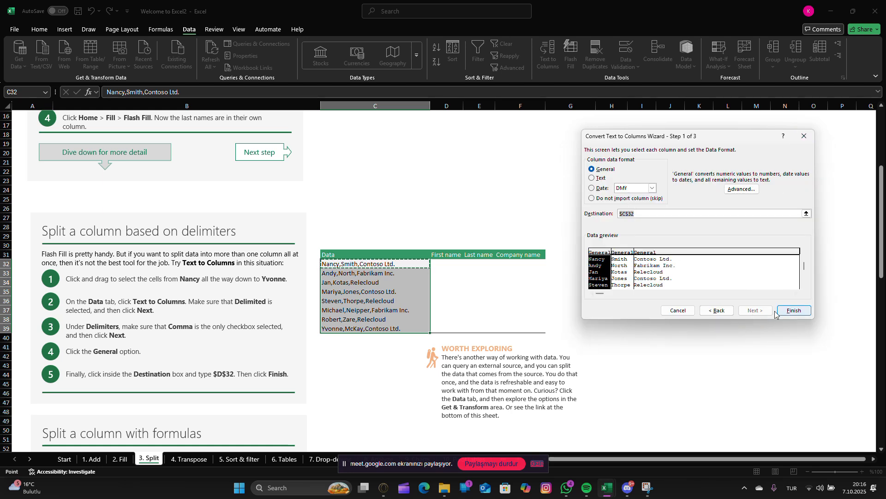
pyautogui.click(795, 312)
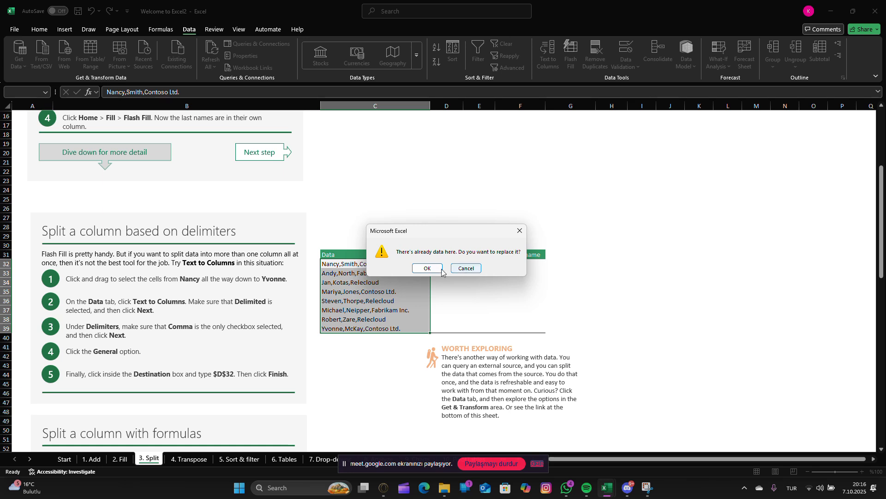
pyautogui.click(420, 269)
pyautogui.click(328, 280)
pyautogui.click(670, 291)
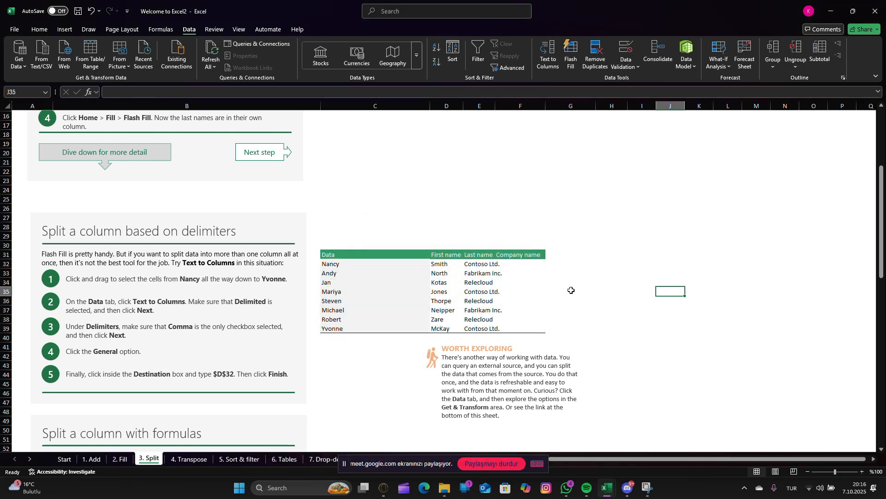
pyautogui.click(500, 259)
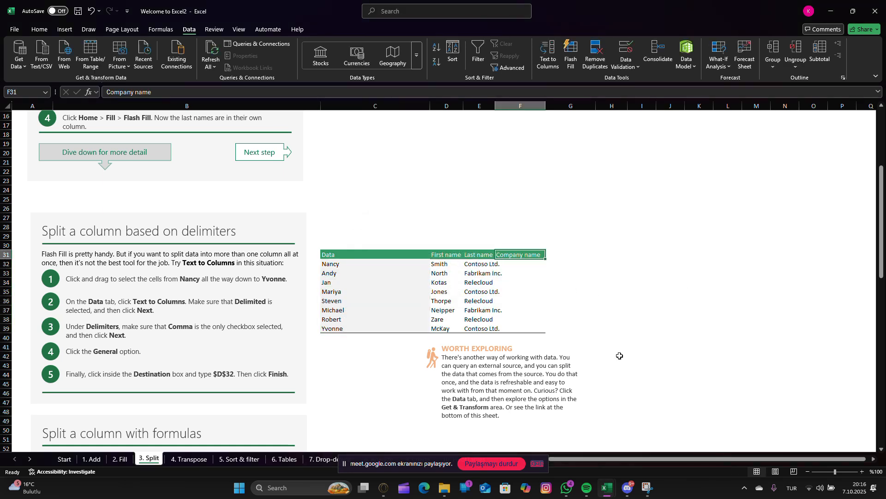
# Step: Examine the "Split a column with formulas" instructions and the LEFT and RIGHT formula diagrams
pyautogui.moveTo(883, 207); pyautogui.dragTo(882, 318)
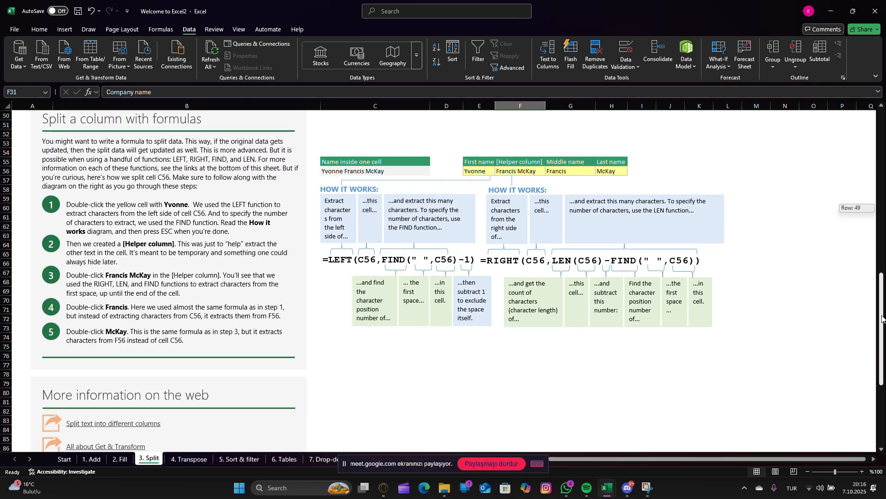
pyautogui.moveTo(882, 317); pyautogui.dragTo(882, 314)
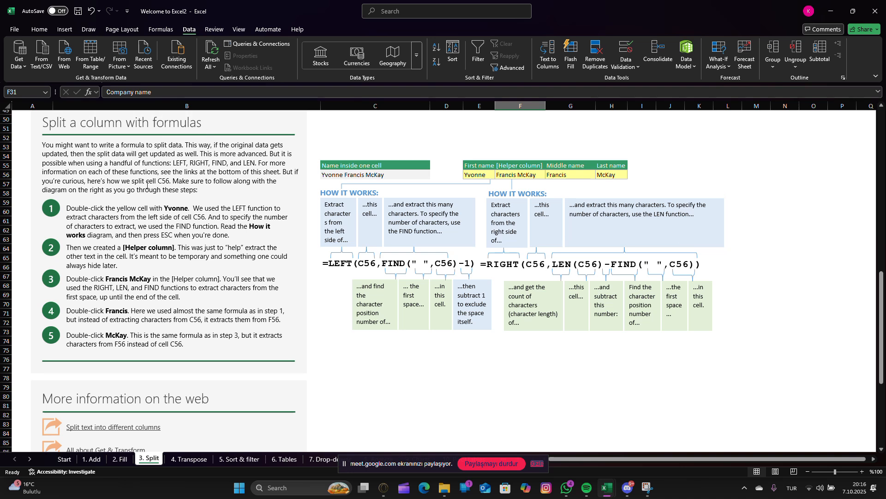